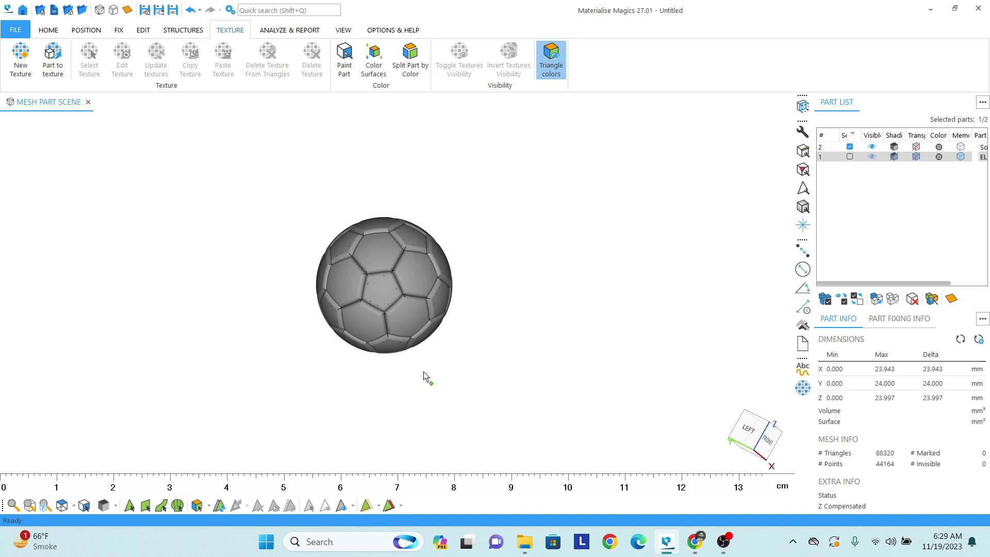
pyautogui.scroll(5, 405, 296)
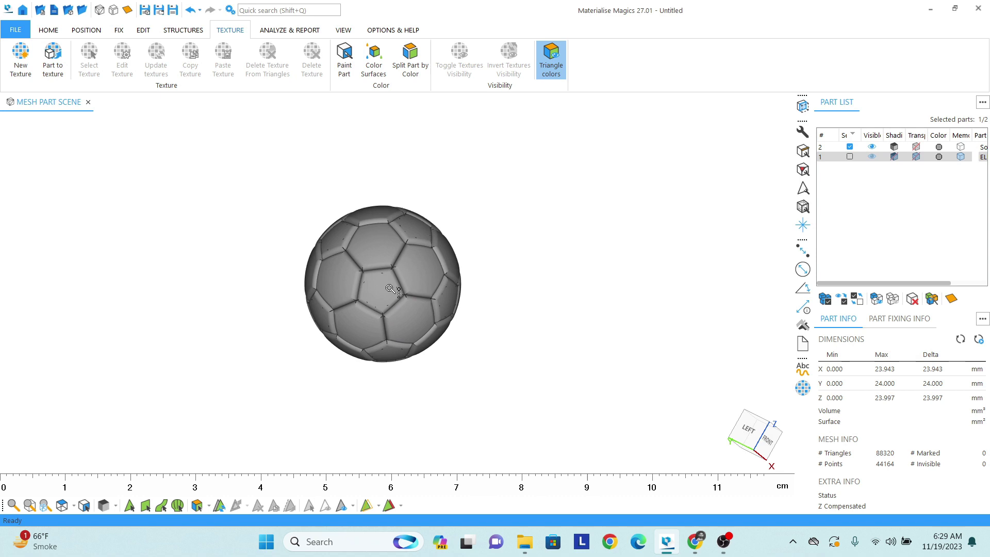
# Step: Orbit and shift the view to look at the soccer ball from the front
pyautogui.moveTo(385, 270)
pyautogui.mouseDown(button='right')
pyautogui.moveTo(310, 262)
pyautogui.moveTo(446, 336)
pyautogui.mouseUp(button='right')
pyautogui.moveTo(447, 335); pyautogui.dragTo(379, 278, button='middle')
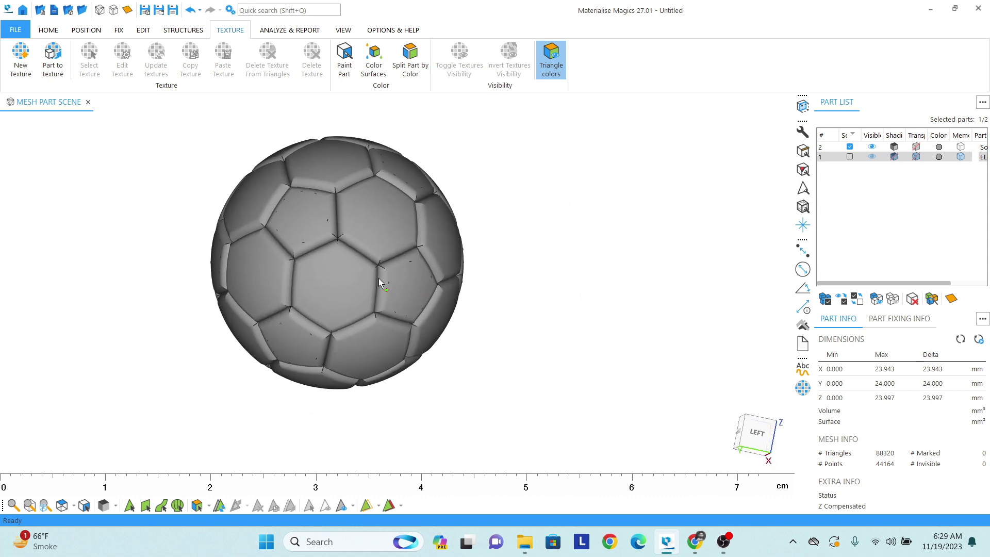
# Step: AutoFix the soccer ball mesh down to 53962 triangles and inspect the repaired ball
pyautogui.click(119, 31)
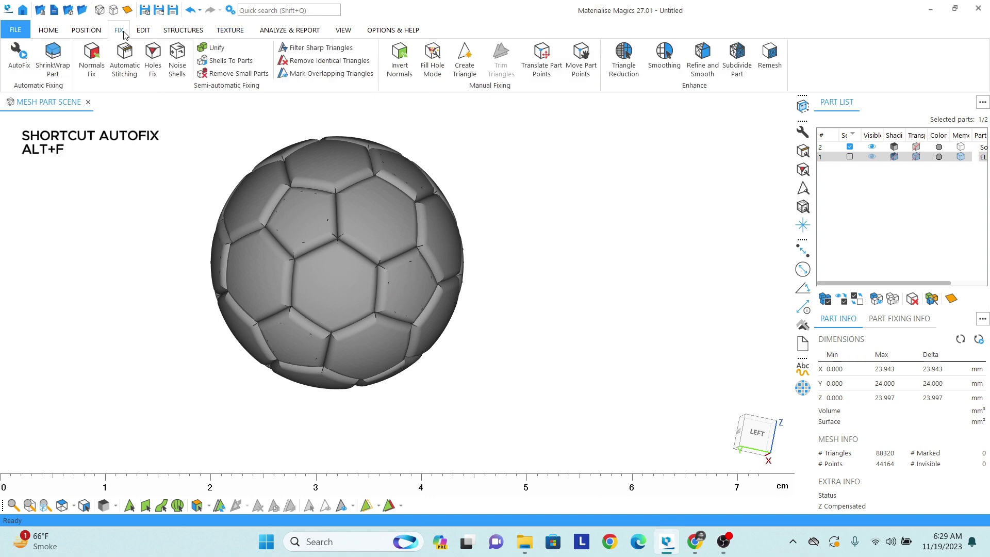
pyautogui.click(19, 53)
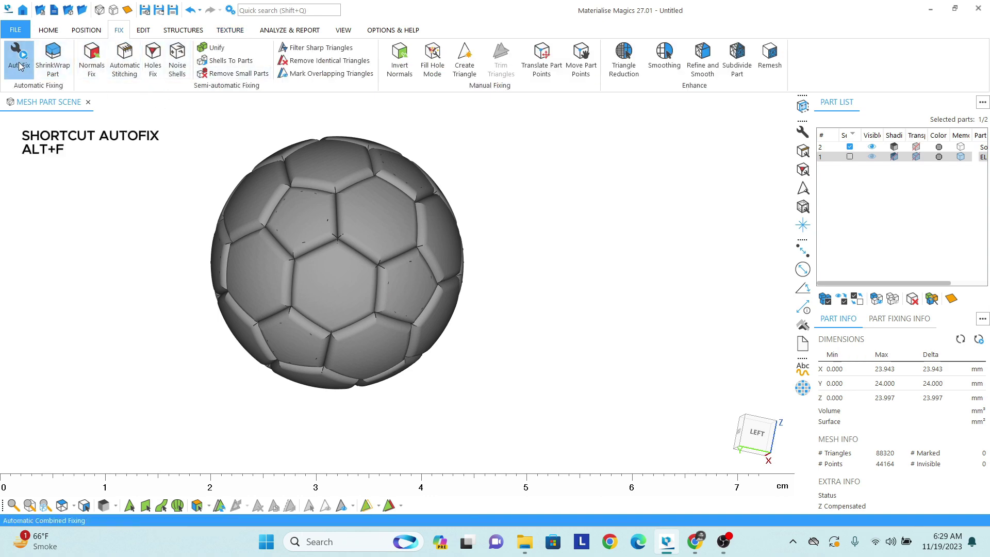
pyautogui.moveTo(368, 329)
pyautogui.mouseDown(button='right')
pyautogui.moveTo(429, 319)
pyautogui.moveTo(387, 309)
pyautogui.moveTo(379, 278)
pyautogui.mouseUp(button='right')
pyautogui.scroll(2, 409, 321)
pyautogui.scroll(2, 409, 321)
pyautogui.scroll(-1, 410, 271)
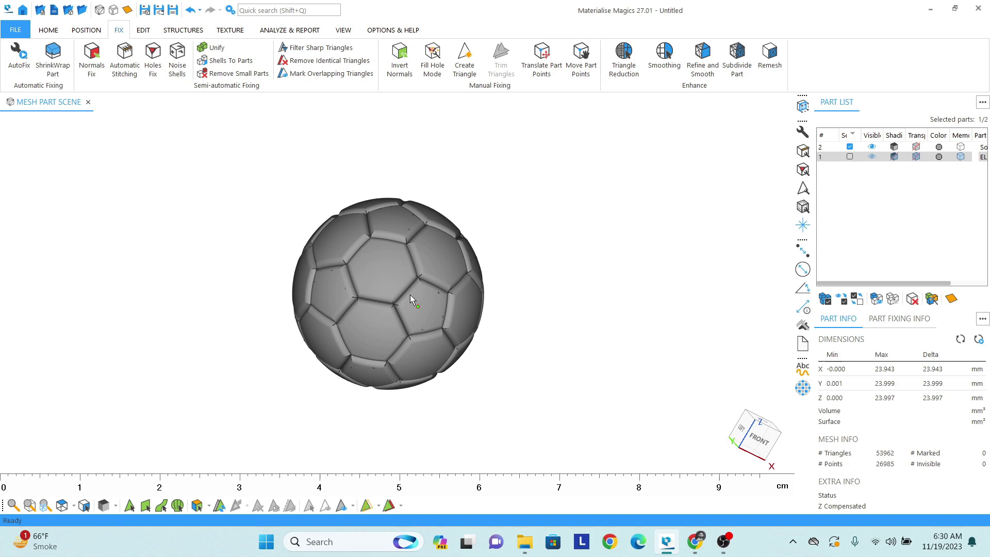
pyautogui.scroll(-1, 411, 271)
pyautogui.scroll(-1, 379, 261)
pyautogui.moveTo(379, 262)
pyautogui.mouseDown(button='right')
pyautogui.moveTo(372, 289)
pyautogui.moveTo(336, 275)
pyautogui.mouseUp(button='right')
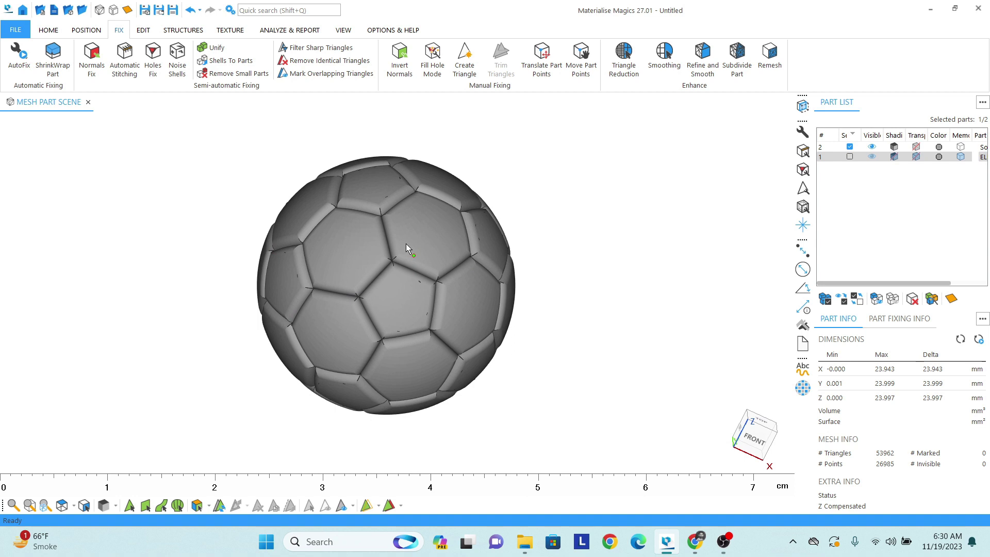
# Step: Mark the ball's entire main shell (53846 triangles) with Mark Shell
pyautogui.click(177, 506)
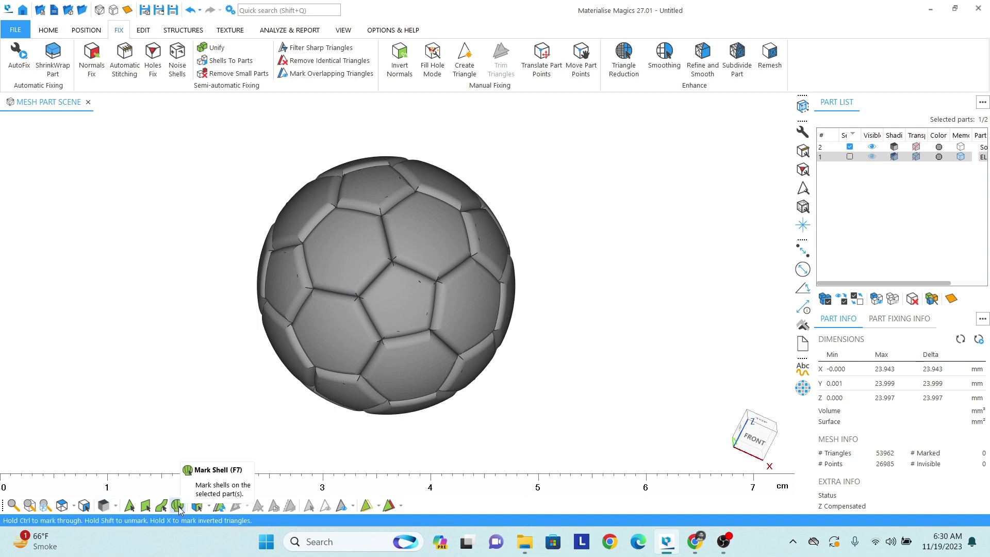
pyautogui.click(178, 506)
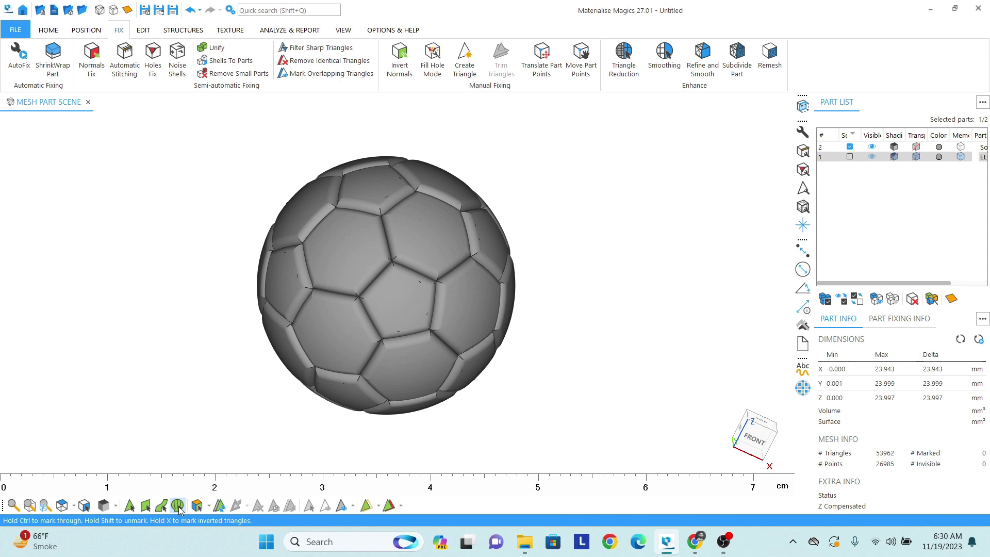
pyautogui.click(390, 306)
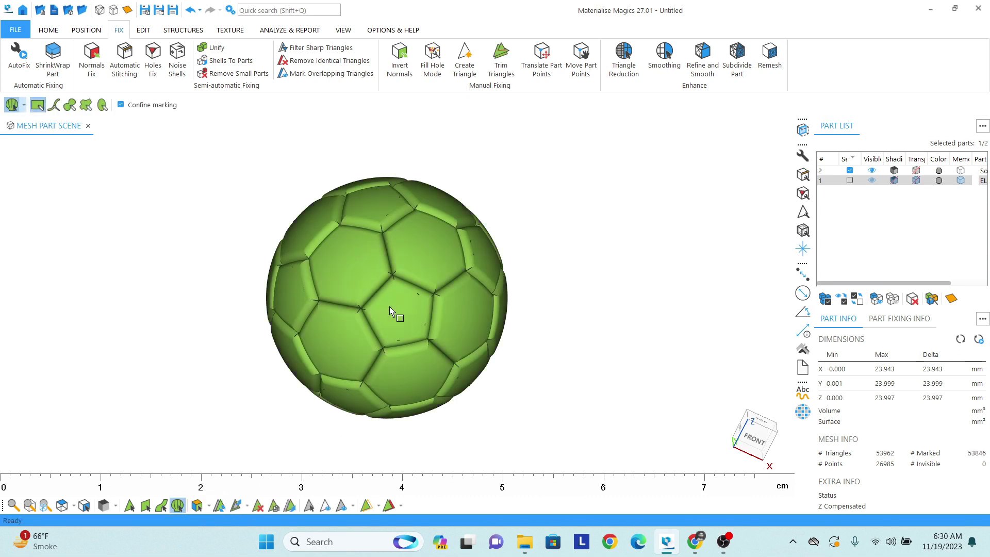
pyautogui.click(236, 30)
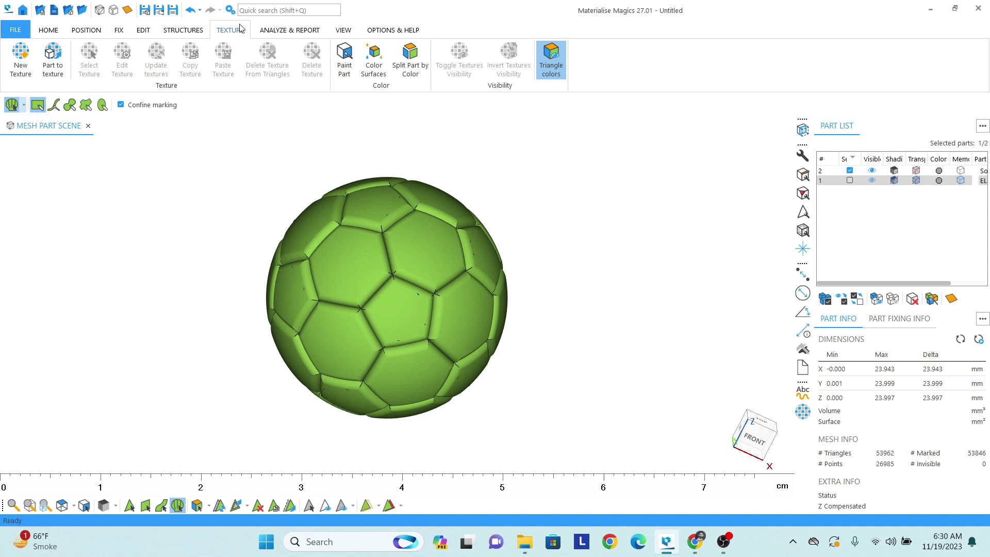
# Step: Paint the marked ball shell white with Paint Part's Color Marked
pyautogui.click(348, 66)
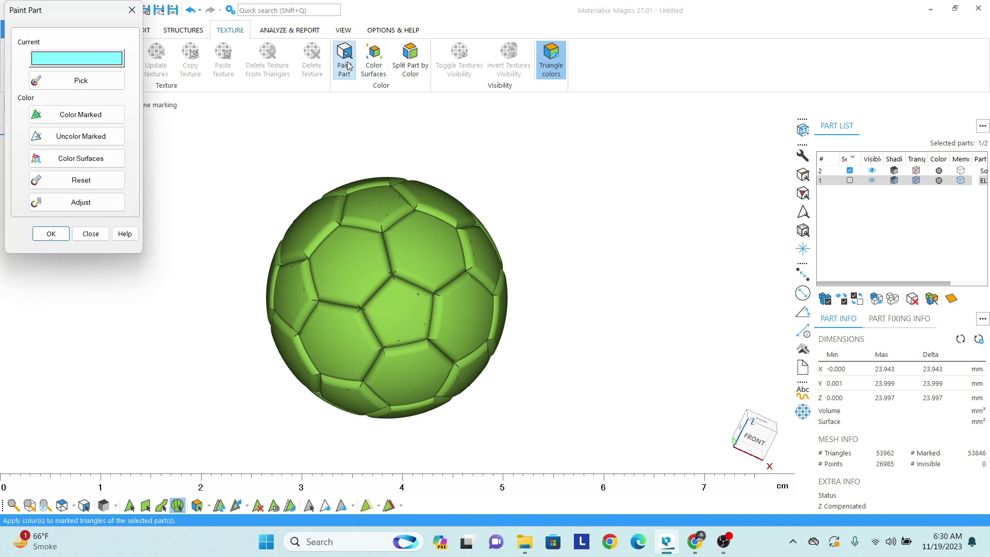
pyautogui.moveTo(65, 9); pyautogui.dragTo(581, 115)
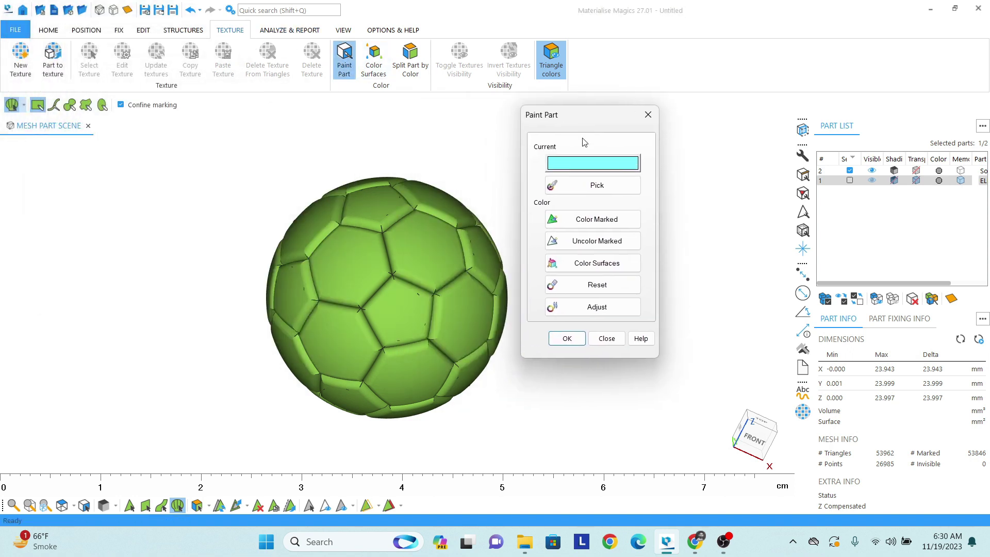
pyautogui.click(574, 162)
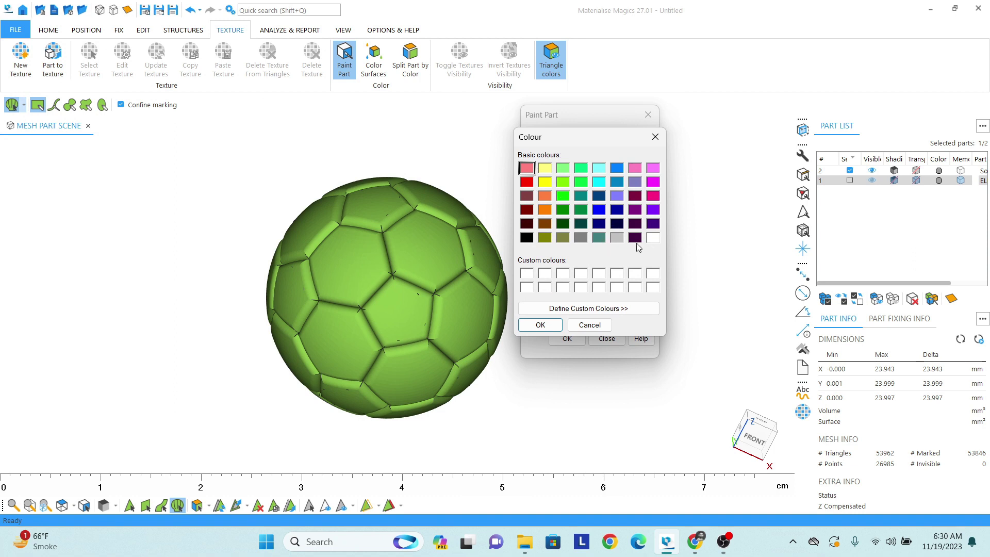
pyautogui.click(653, 239)
pyautogui.click(534, 325)
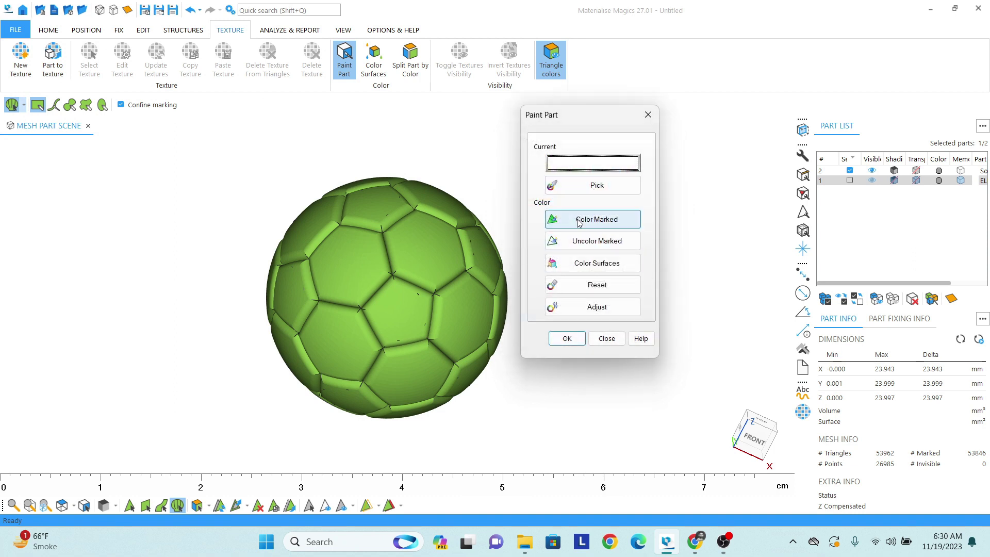
pyautogui.click(577, 225)
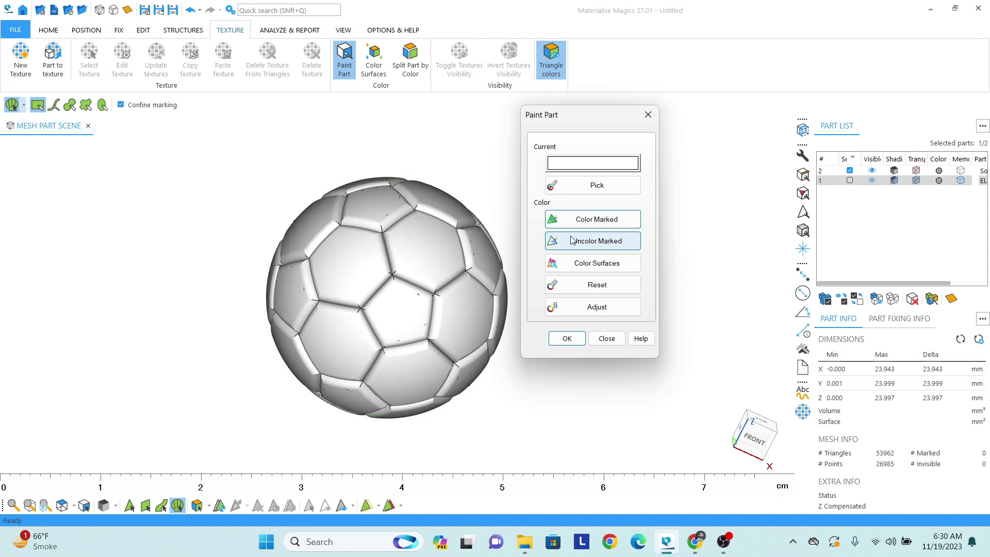
# Step: View the white ball from several sides, including the back, then exit shell marking with Esc
pyautogui.click(567, 339)
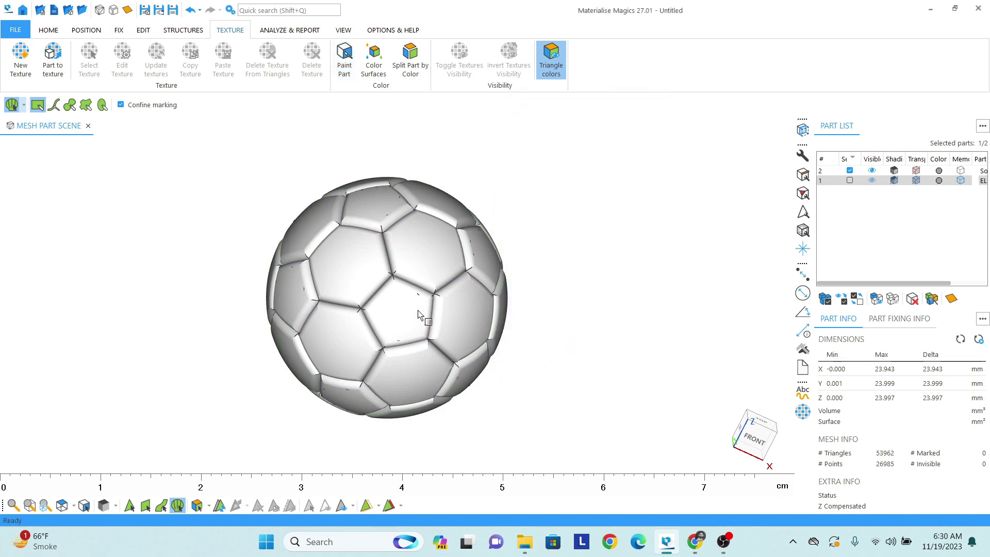
pyautogui.moveTo(421, 314)
pyautogui.mouseDown(button='right')
pyautogui.moveTo(412, 294)
pyautogui.moveTo(360, 294)
pyautogui.moveTo(367, 278)
pyautogui.mouseUp(button='right')
pyautogui.scroll(2, 413, 293)
pyautogui.scroll(3, 360, 294)
pyautogui.scroll(-2, 374, 289)
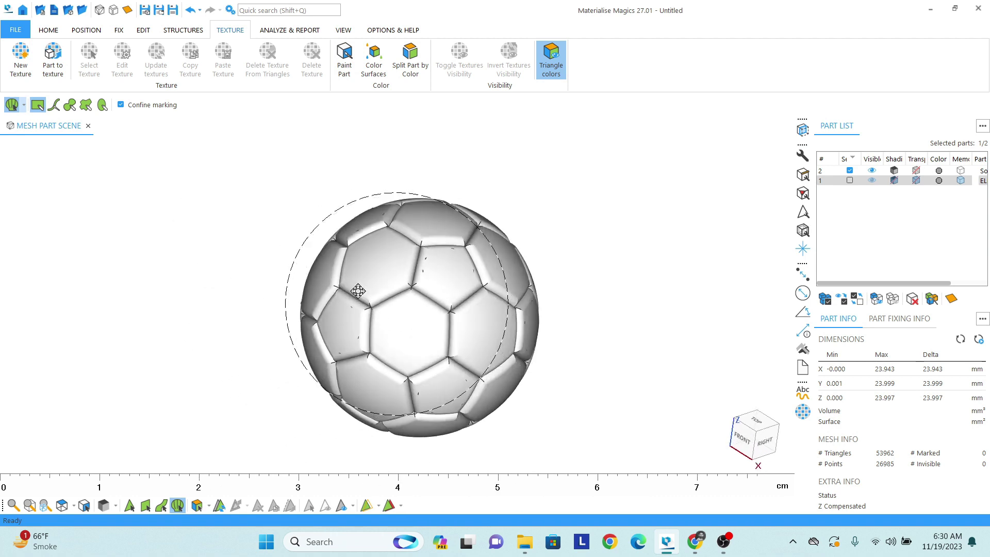
pyautogui.scroll(2, 413, 320)
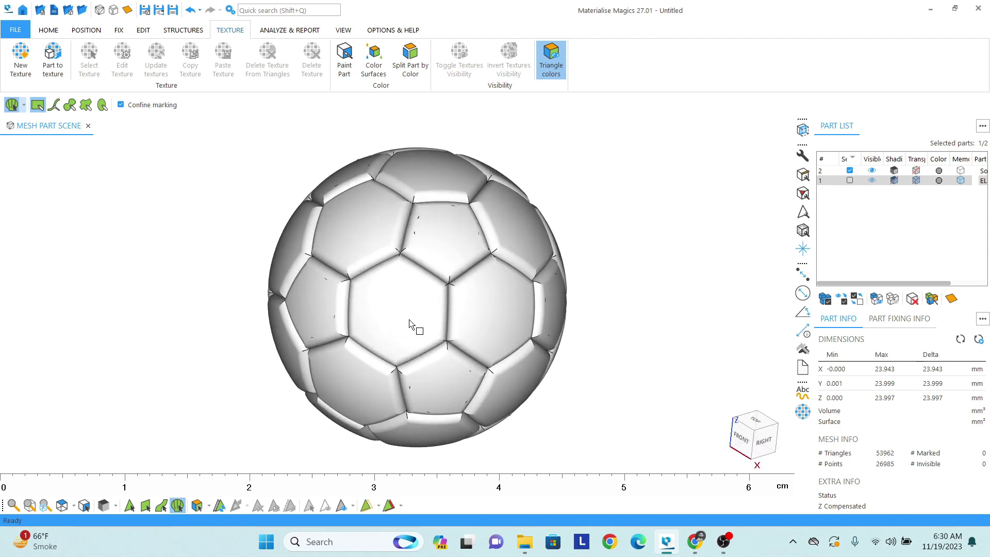
pyautogui.moveTo(413, 327)
pyautogui.mouseDown(button='right')
pyautogui.moveTo(368, 284)
pyautogui.moveTo(382, 285)
pyautogui.moveTo(270, 259)
pyautogui.mouseUp(button='right')
pyautogui.scroll(-1, 369, 284)
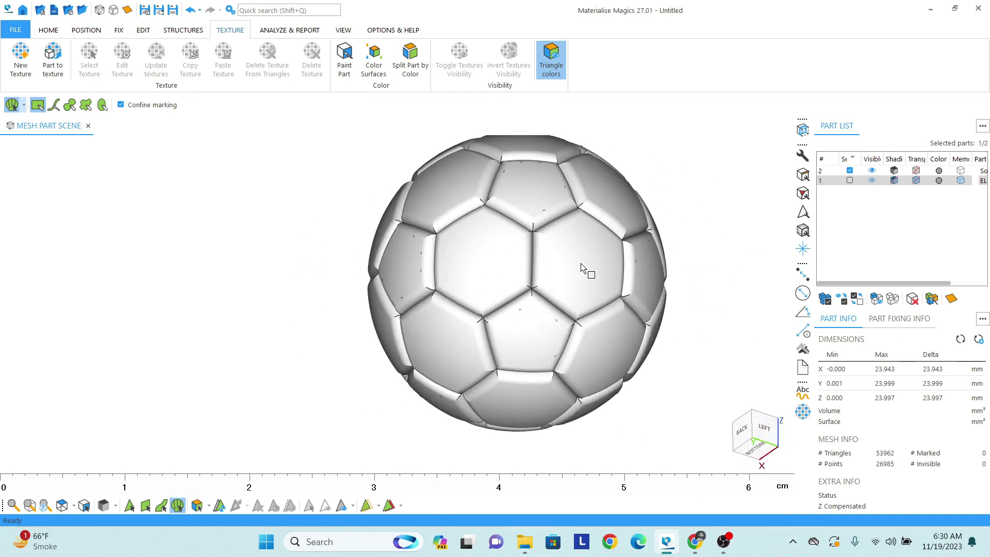
pyautogui.moveTo(557, 290)
pyautogui.mouseDown(button='right')
pyautogui.moveTo(488, 326)
pyautogui.moveTo(500, 281)
pyautogui.moveTo(491, 309)
pyautogui.moveTo(395, 268)
pyautogui.moveTo(377, 299)
pyautogui.mouseUp(button='right')
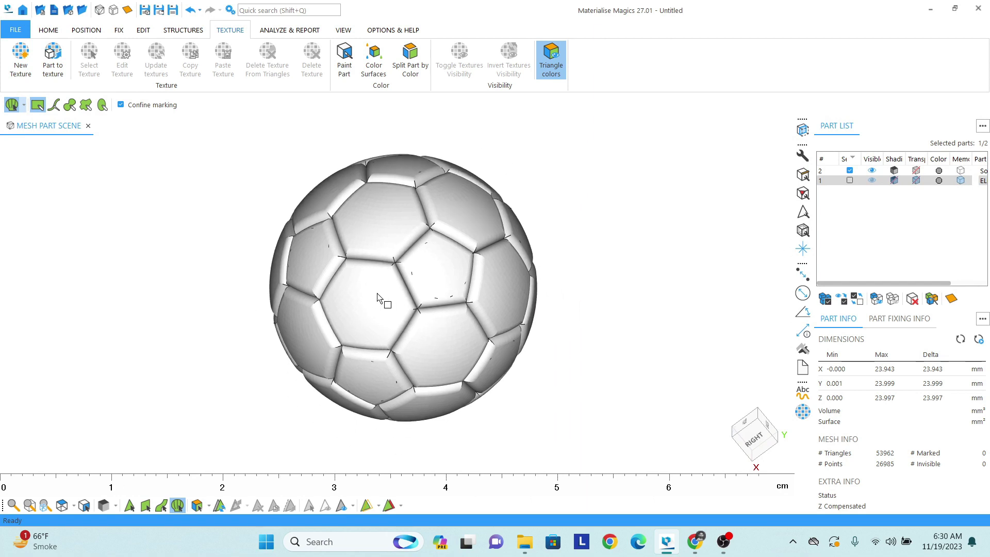
pyautogui.press('Escape')
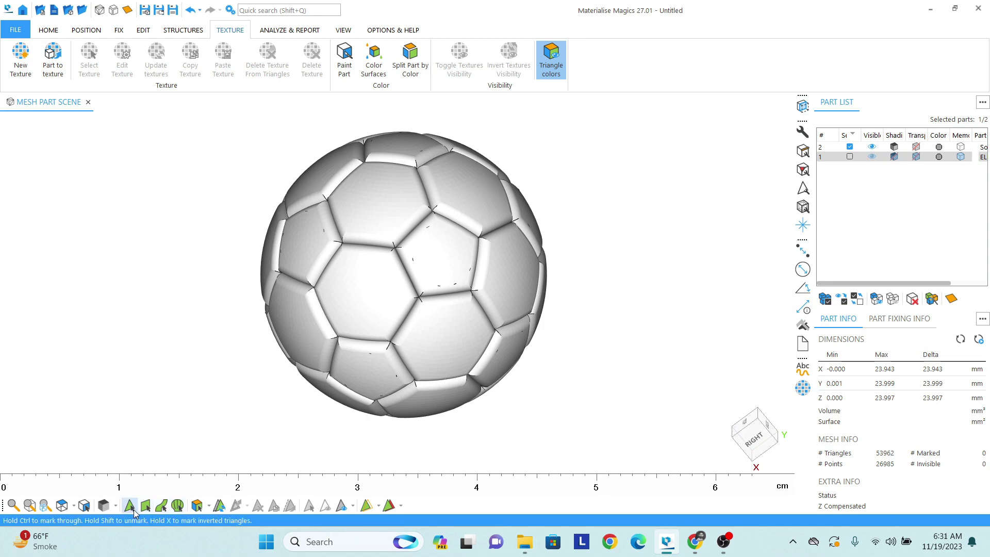
# Step: Mark two individual hexagonal panels on the ball while viewing it from different sides
pyautogui.click(162, 505)
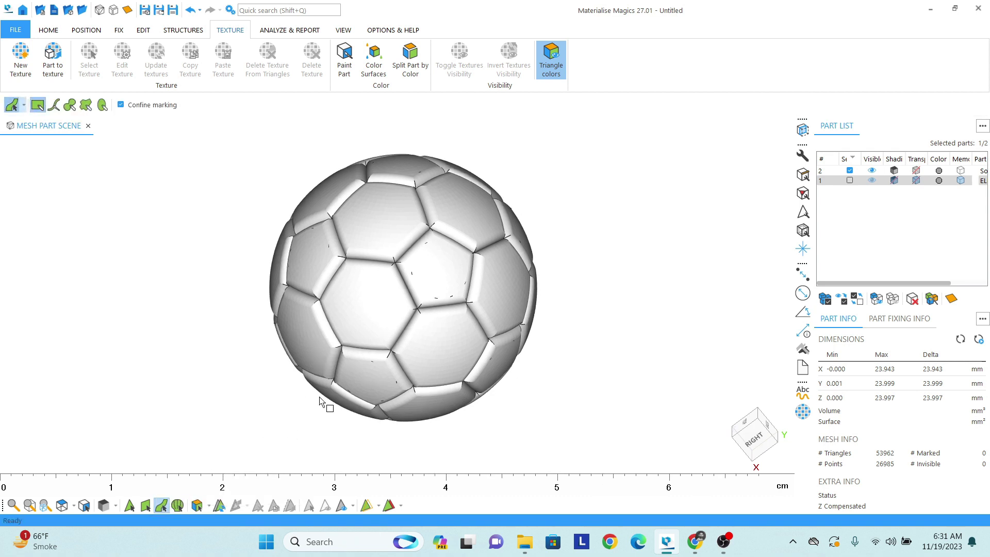
pyautogui.click(365, 301)
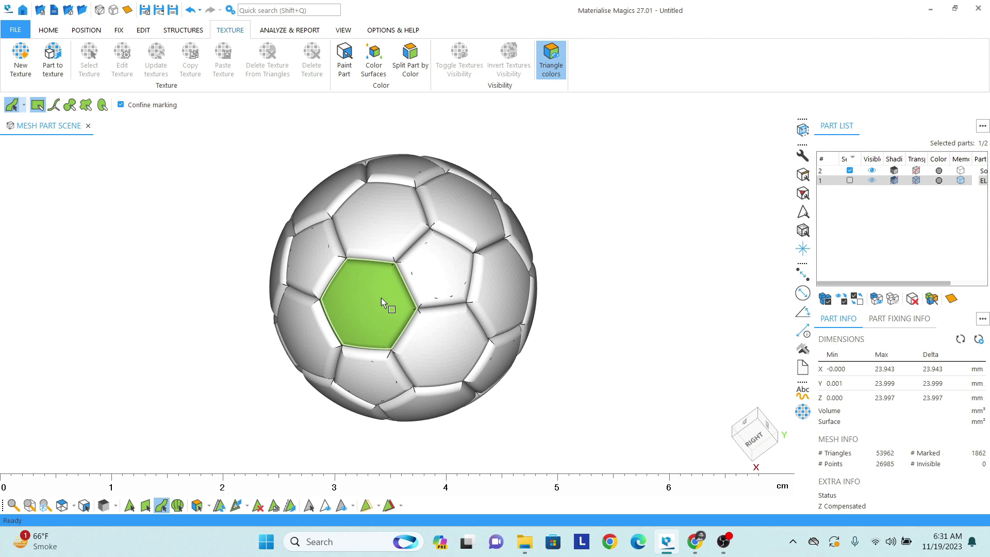
pyautogui.moveTo(381, 298)
pyautogui.mouseDown(button='right')
pyautogui.moveTo(208, 287)
pyautogui.moveTo(400, 313)
pyautogui.mouseUp(button='right')
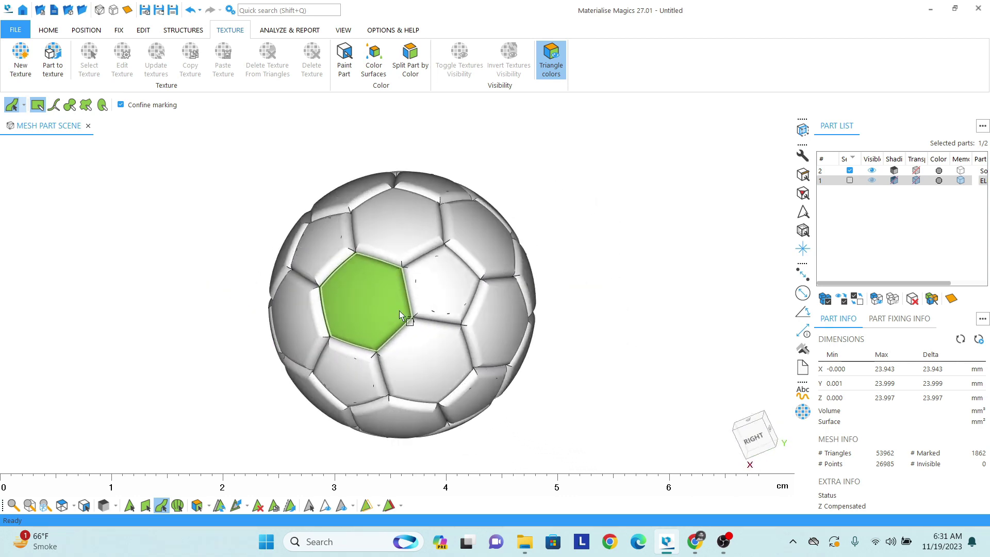
pyautogui.scroll(5, 385, 299)
pyautogui.scroll(-3, 354, 310)
pyautogui.scroll(-3, 331, 294)
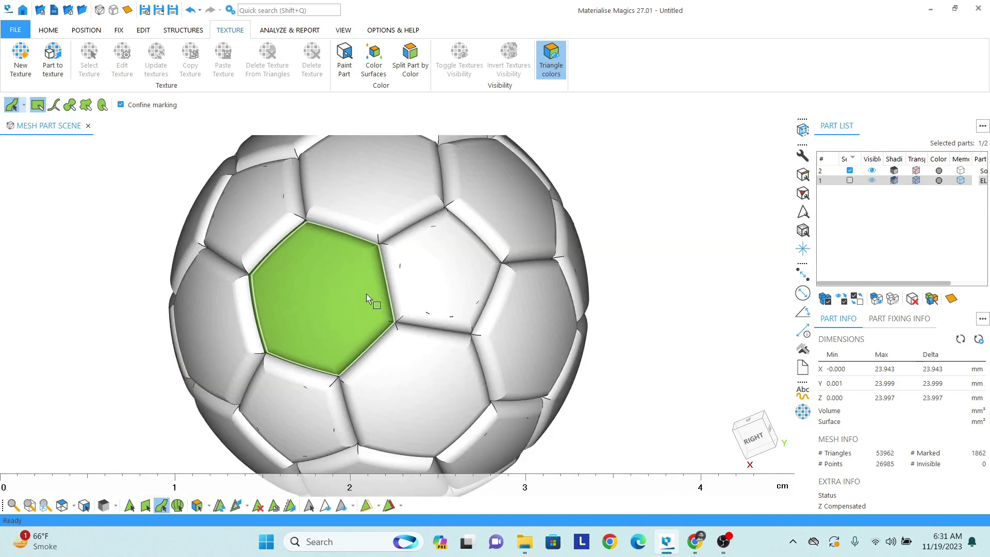
pyautogui.scroll(-3, 372, 302)
pyautogui.moveTo(399, 297)
pyautogui.mouseDown(button='right')
pyautogui.moveTo(217, 289)
pyautogui.moveTo(458, 325)
pyautogui.mouseUp(button='right')
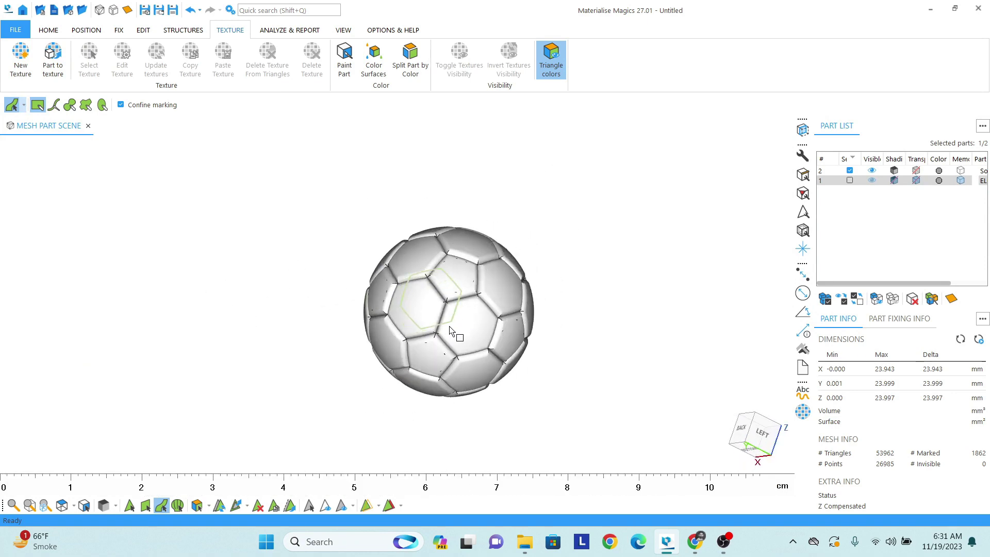
pyautogui.click(465, 329)
pyautogui.scroll(3, 464, 329)
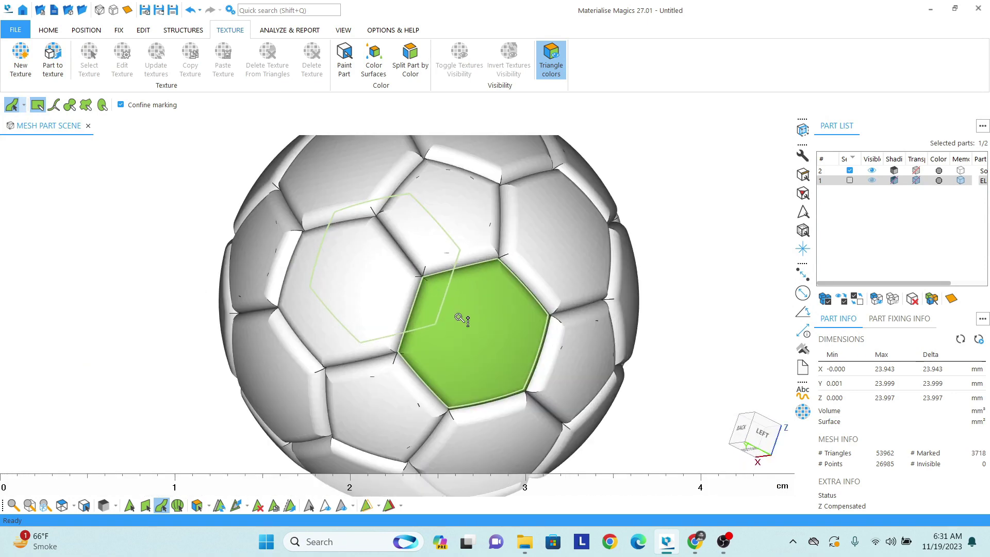
pyautogui.moveTo(386, 309)
pyautogui.mouseDown(button='right')
pyautogui.moveTo(454, 286)
pyautogui.moveTo(460, 314)
pyautogui.mouseUp(button='right')
pyautogui.scroll(-3, 460, 314)
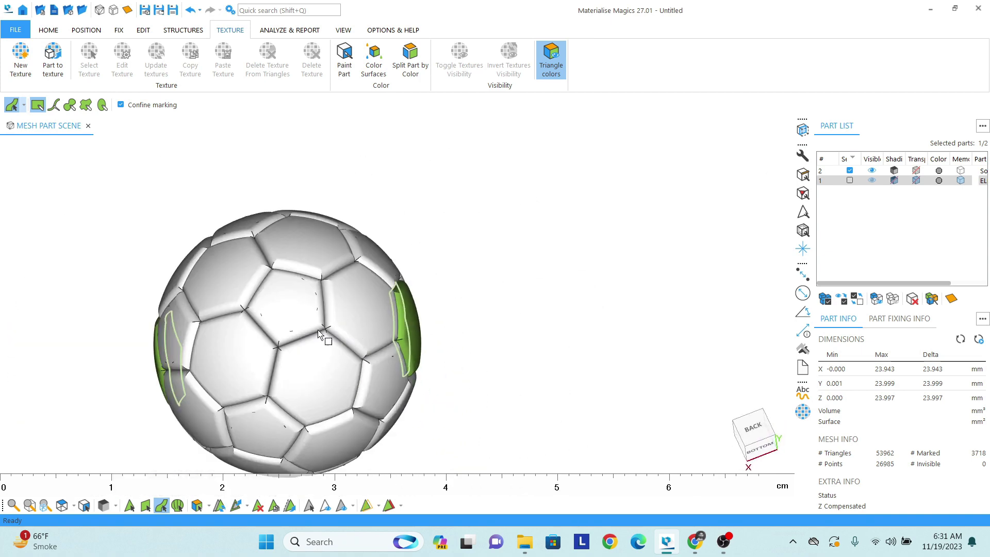
pyautogui.moveTo(328, 336)
pyautogui.mouseDown(button='right')
pyautogui.moveTo(479, 327)
pyautogui.moveTo(490, 338)
pyautogui.mouseUp(button='right')
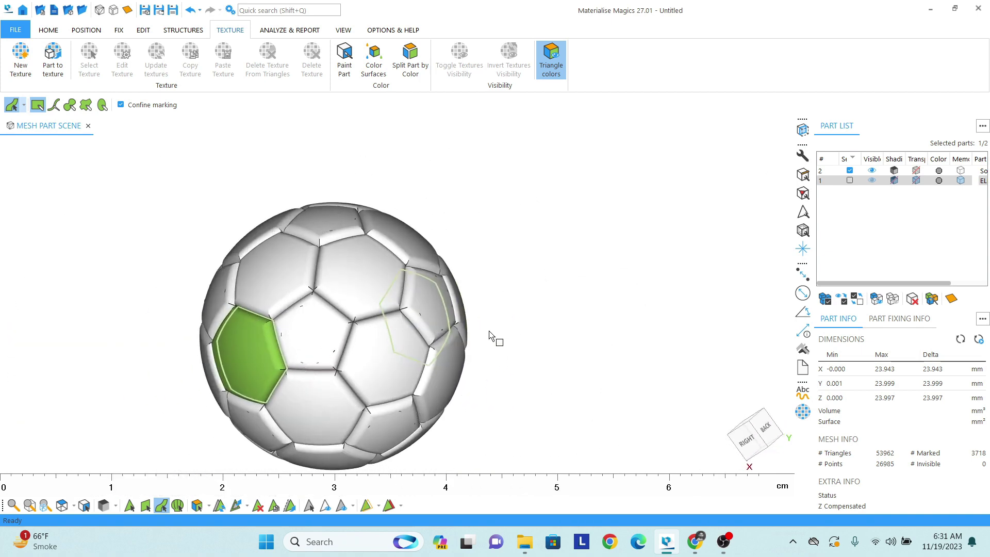
pyautogui.scroll(-3, 380, 336)
pyautogui.scroll(-1, 394, 324)
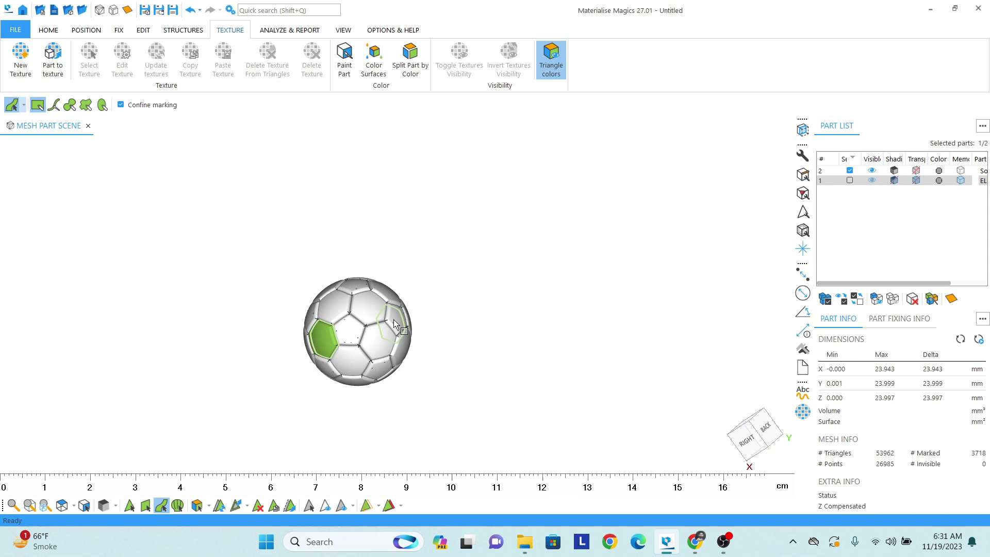
pyautogui.scroll(1, 386, 347)
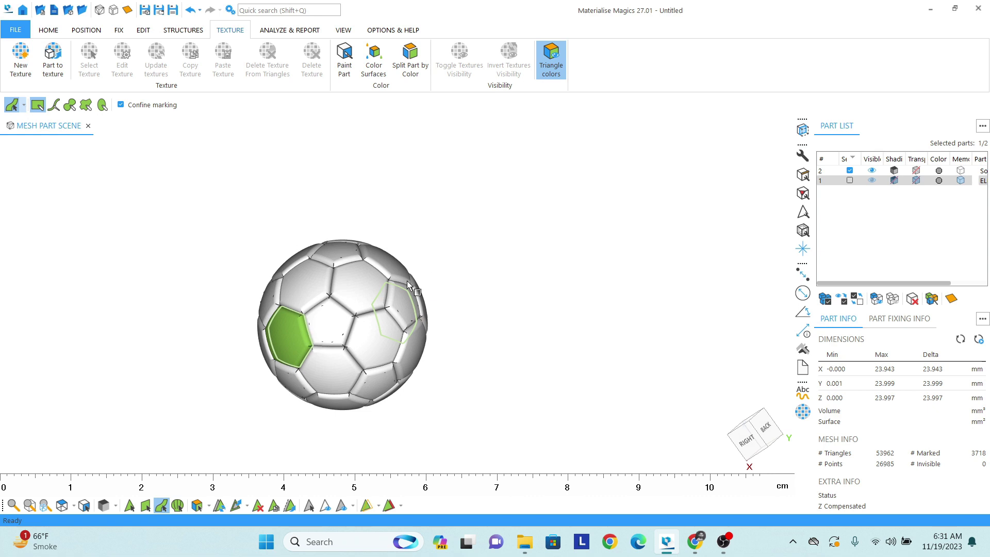
pyautogui.scroll(2, 353, 370)
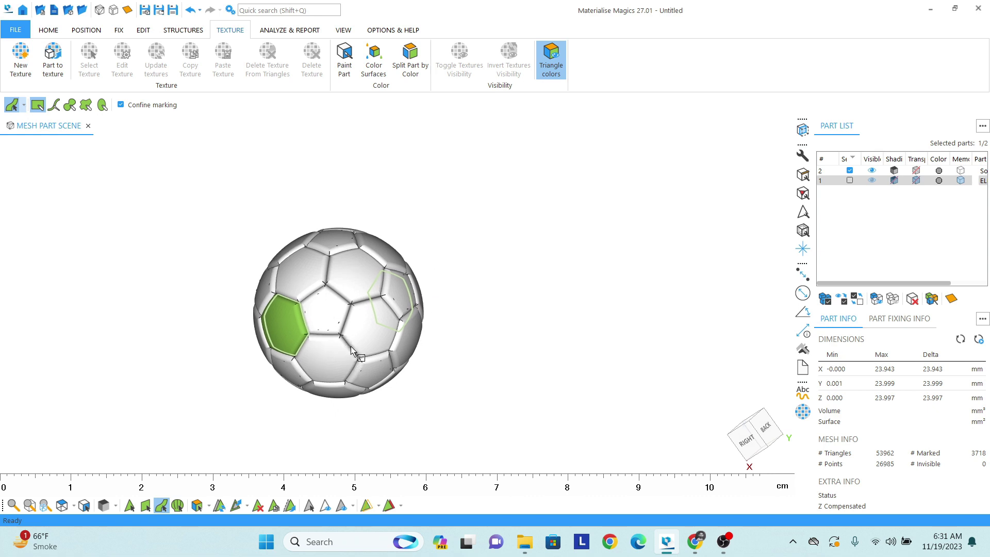
# Step: Load the FIFA logo image from the Desktop as a new texture on the green pentagon
pyautogui.moveTo(361, 325); pyautogui.dragTo(355, 316, button='right')
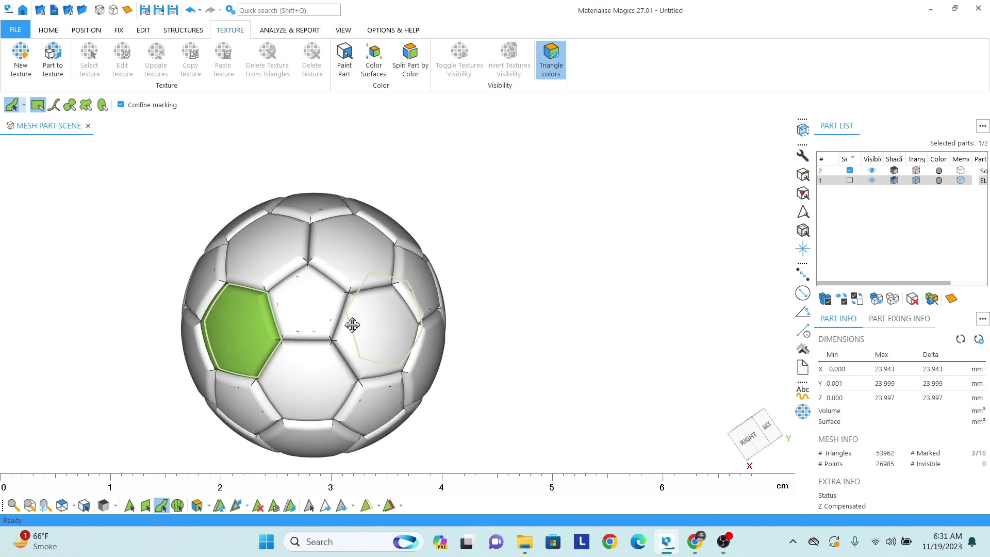
pyautogui.scroll(1, 355, 317)
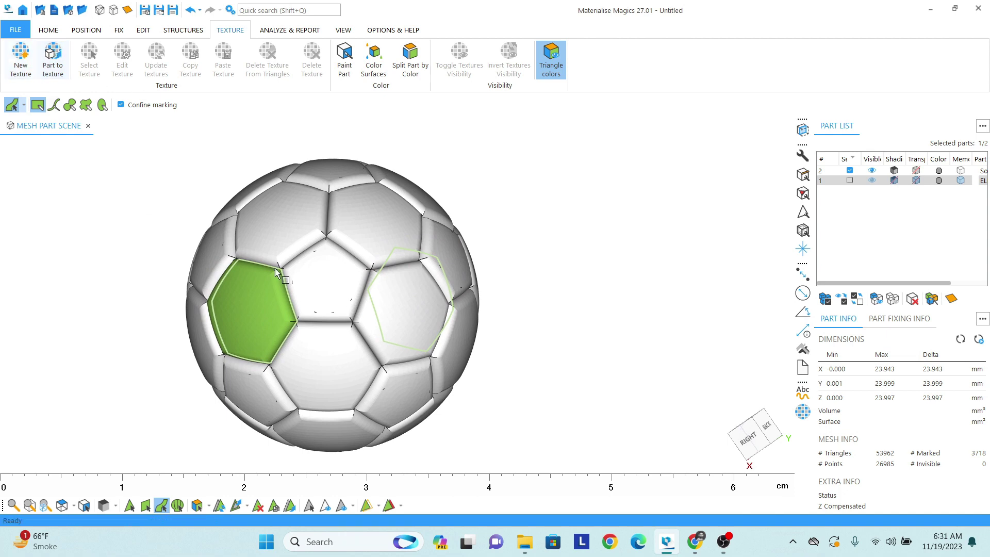
pyautogui.click(21, 71)
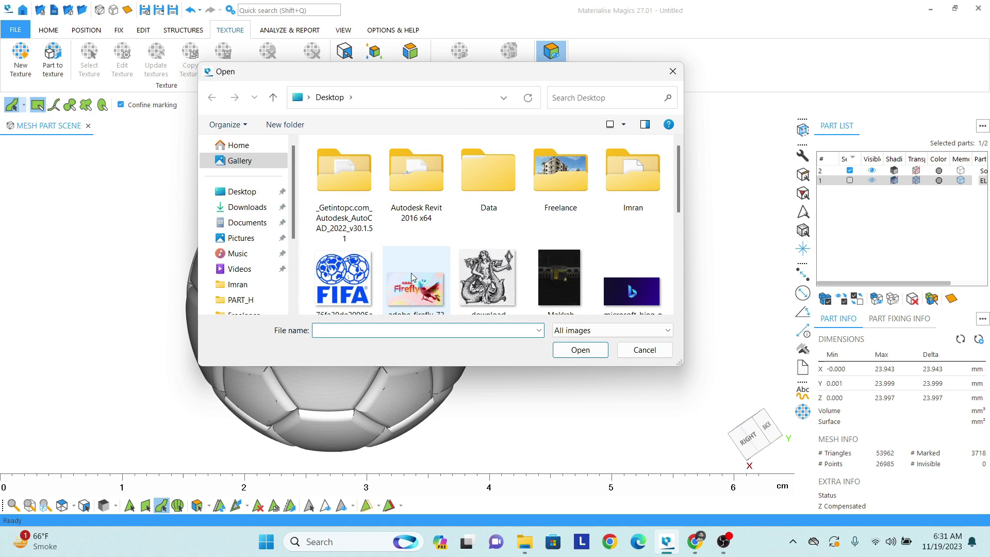
pyautogui.click(348, 278)
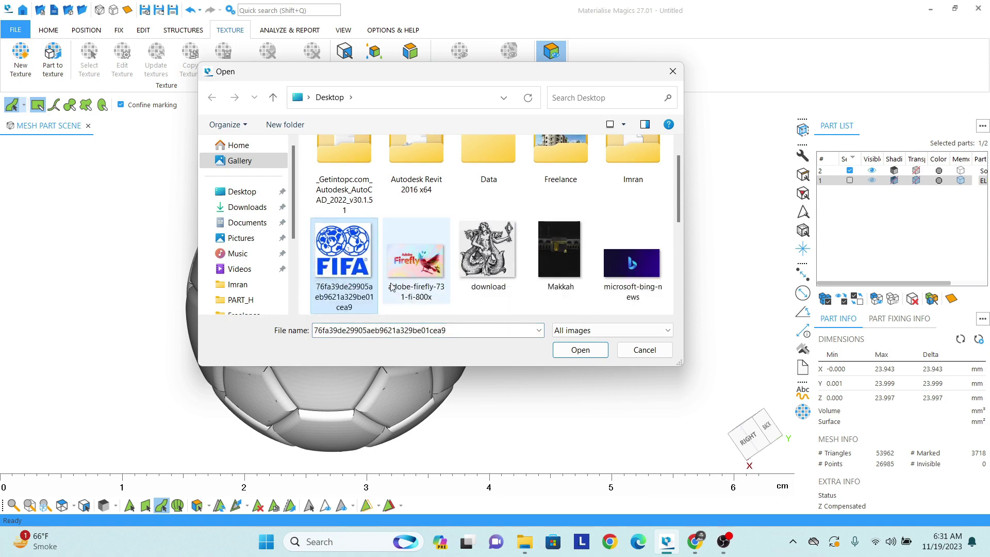
pyautogui.click(580, 350)
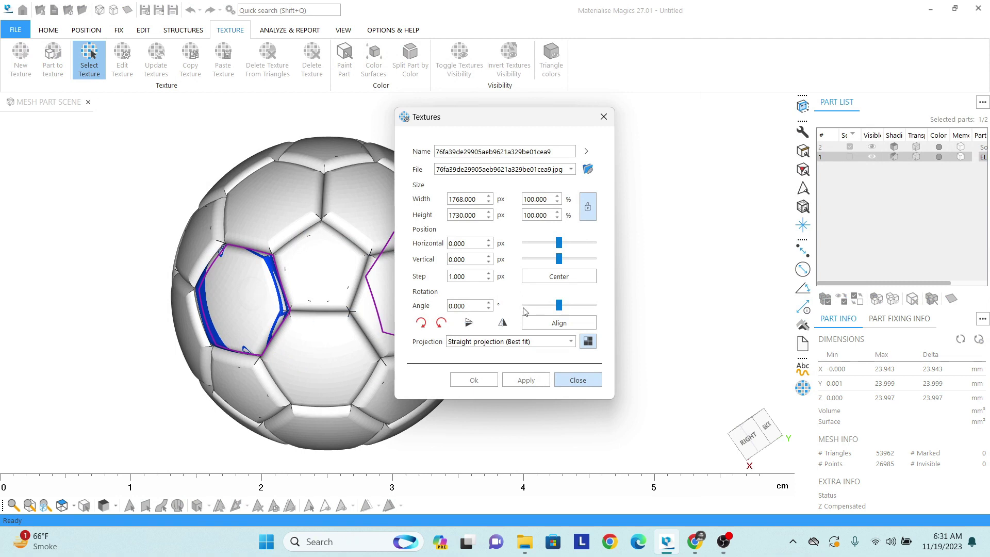
# Step: Lower the FIFA texture's Width %, close the texture settings, and inspect the outline
pyautogui.click(557, 202)
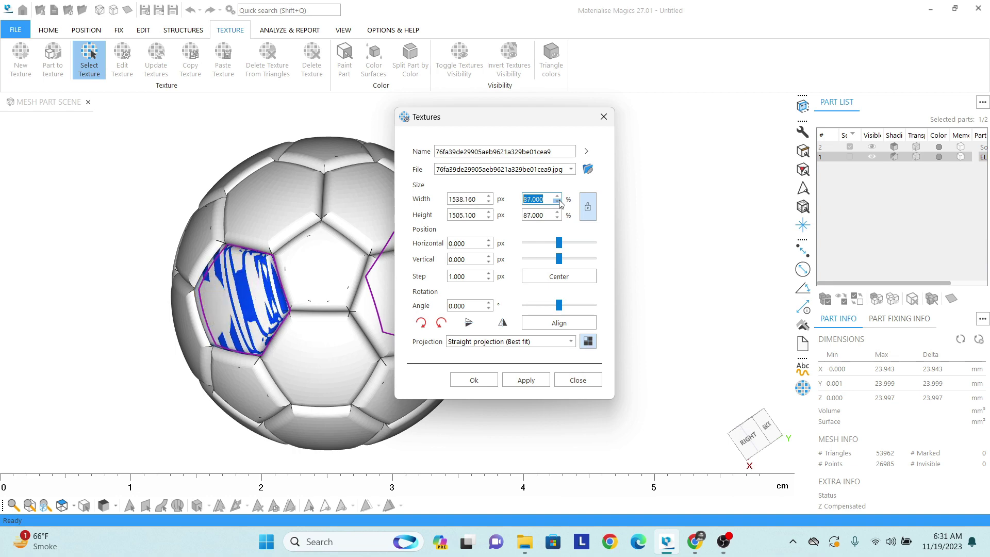
pyautogui.click(603, 117)
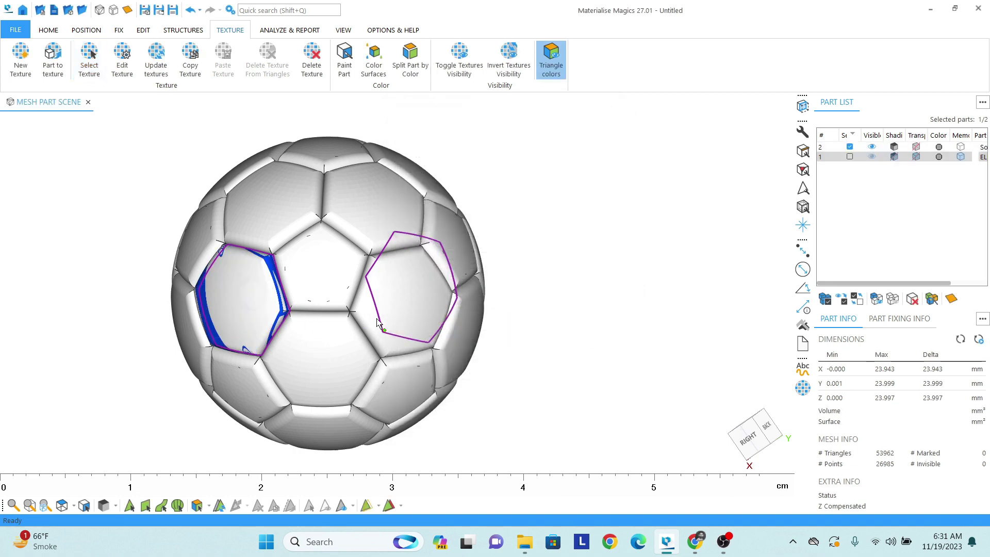
pyautogui.moveTo(278, 306); pyautogui.dragTo(327, 310, button='right')
pyautogui.scroll(-2, 327, 309)
pyautogui.scroll(-2, 338, 337)
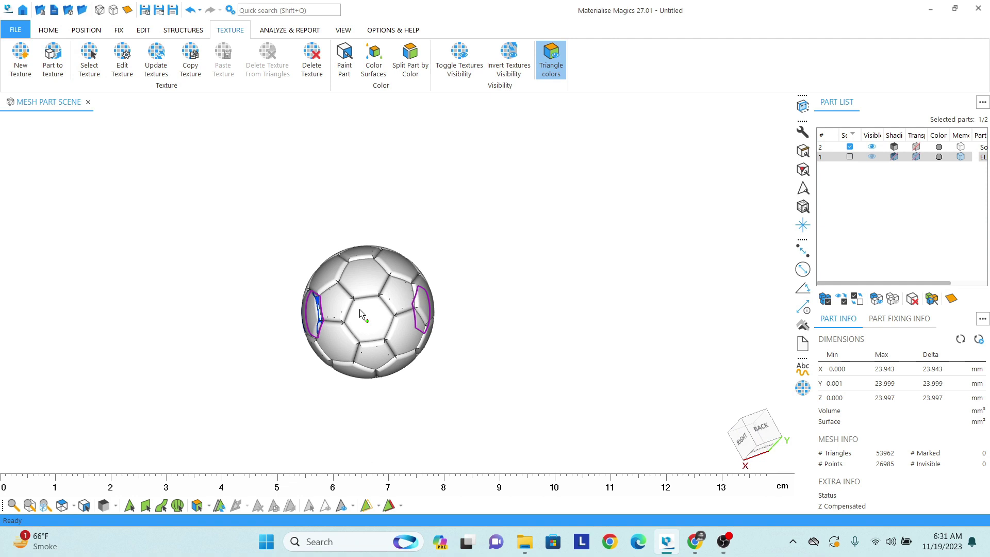
pyautogui.scroll(2, 364, 315)
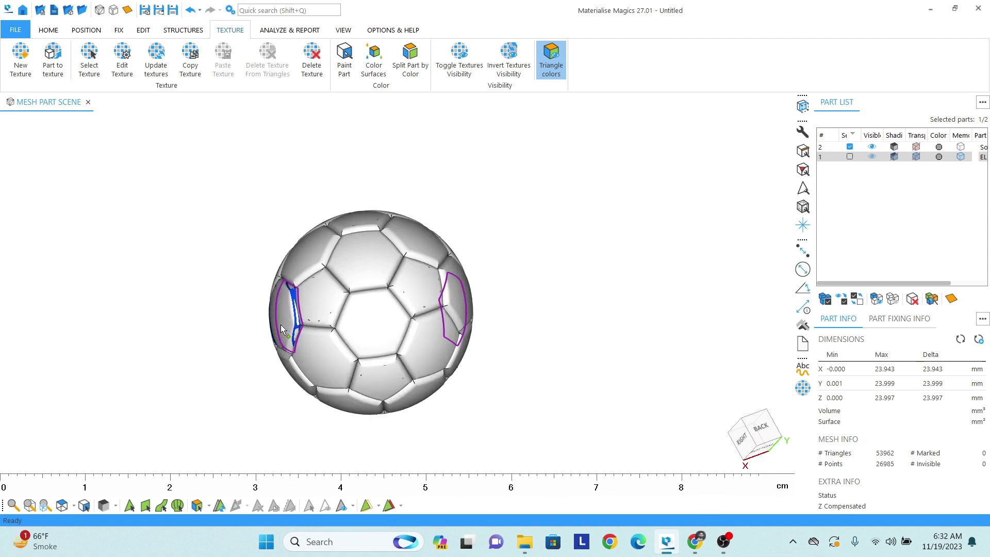
pyautogui.moveTo(281, 324)
pyautogui.mouseDown(button='right')
pyautogui.moveTo(555, 324)
pyautogui.moveTo(522, 331)
pyautogui.mouseUp(button='right')
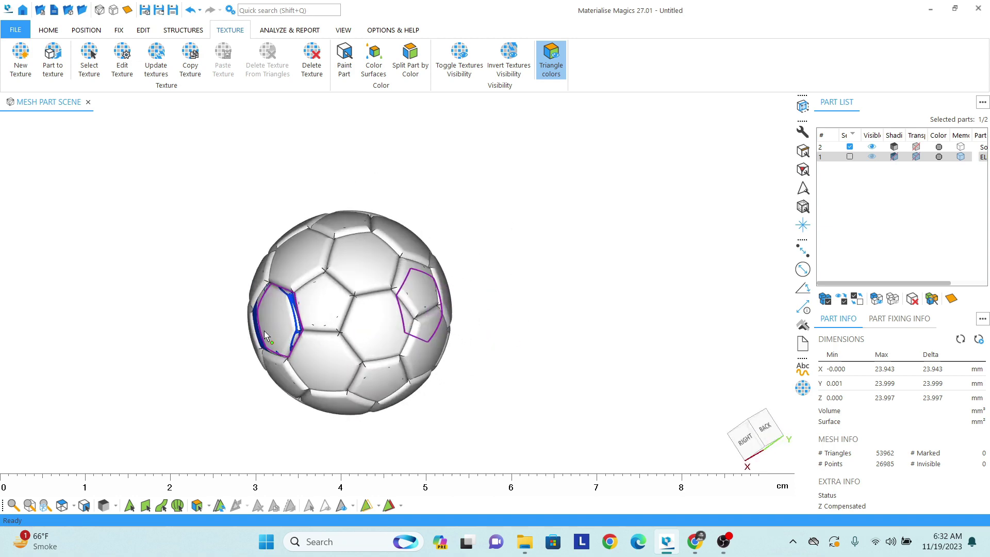
pyautogui.scroll(3, 264, 331)
pyautogui.scroll(-2, 325, 328)
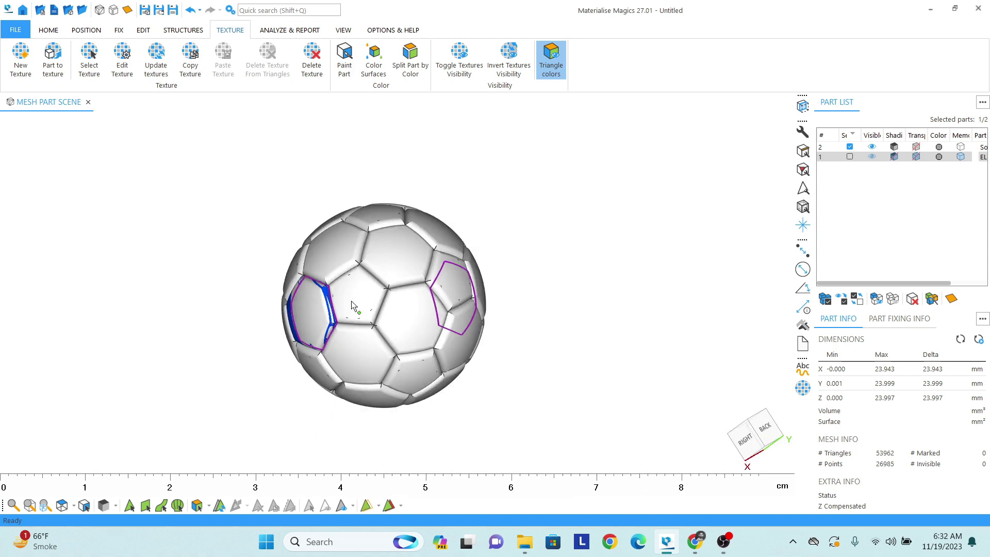
pyautogui.scroll(-1, 325, 329)
pyautogui.scroll(-1, 325, 330)
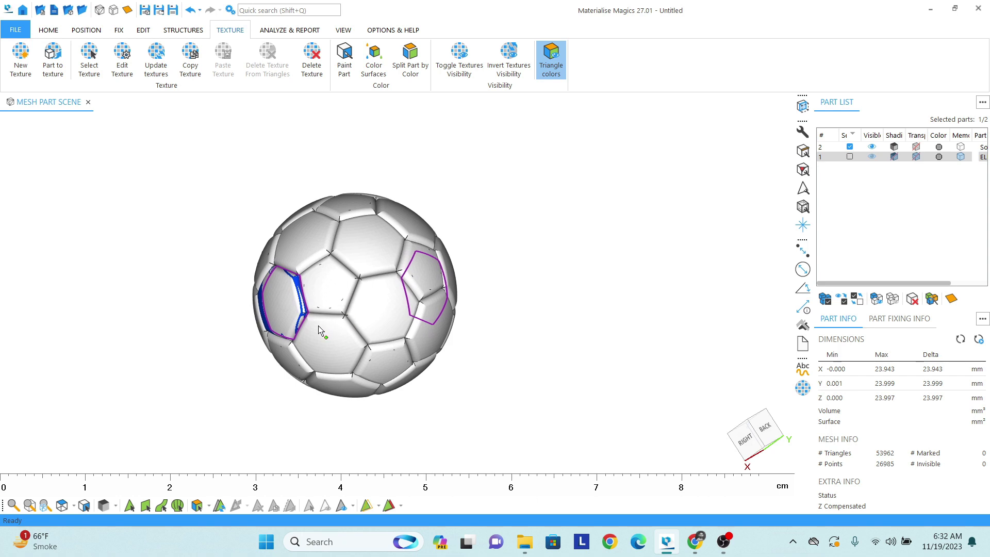
# Step: Delete the earlier texture to restore the marked pentagon and bring it into view
pyautogui.press('Delete')
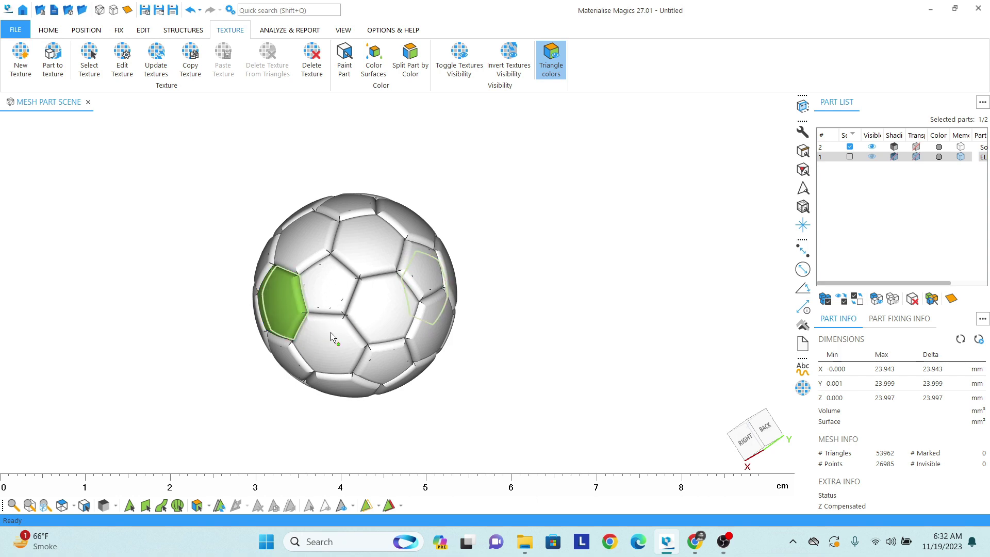
pyautogui.moveTo(317, 337)
pyautogui.mouseDown(button='right')
pyautogui.moveTo(368, 320)
pyautogui.moveTo(310, 294)
pyautogui.moveTo(235, 289)
pyautogui.moveTo(259, 295)
pyautogui.mouseUp(button='right')
pyautogui.scroll(1, 260, 296)
pyautogui.scroll(1, 264, 294)
pyautogui.moveTo(264, 290); pyautogui.dragTo(342, 285, button='middle')
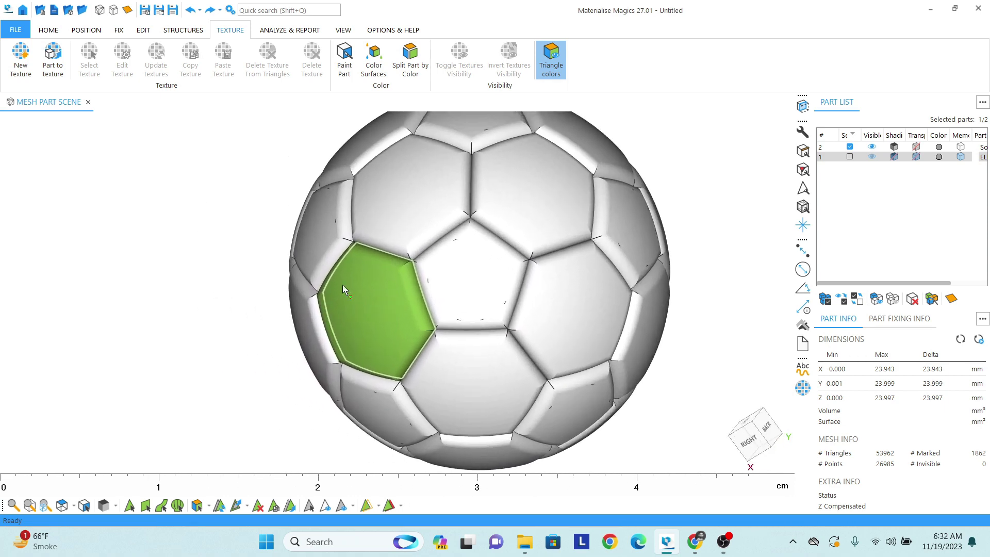
pyautogui.moveTo(389, 342); pyautogui.dragTo(369, 348, button='middle')
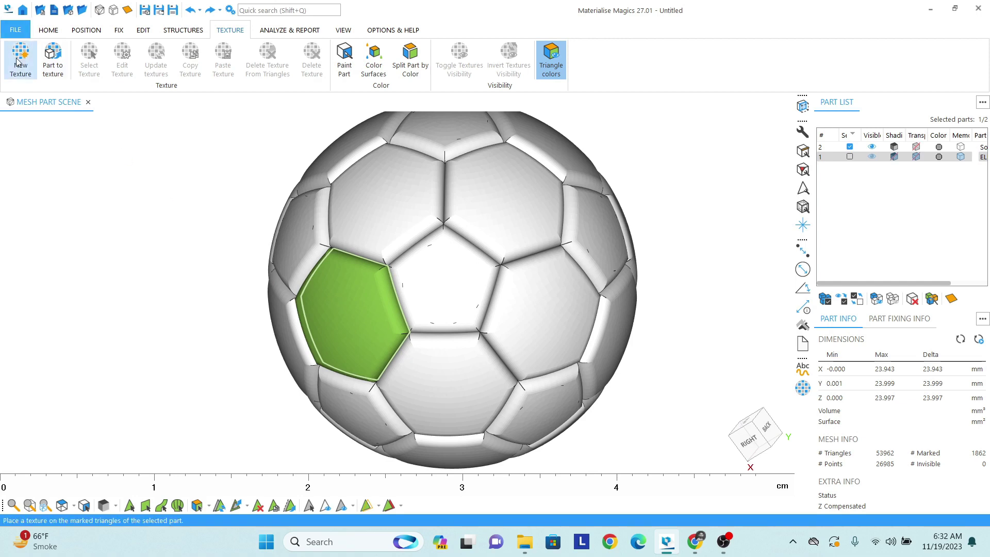
# Step: Load the FIFA logo image again as a new texture on the pentagon
pyautogui.click(16, 62)
pyautogui.scroll(-1, 418, 263)
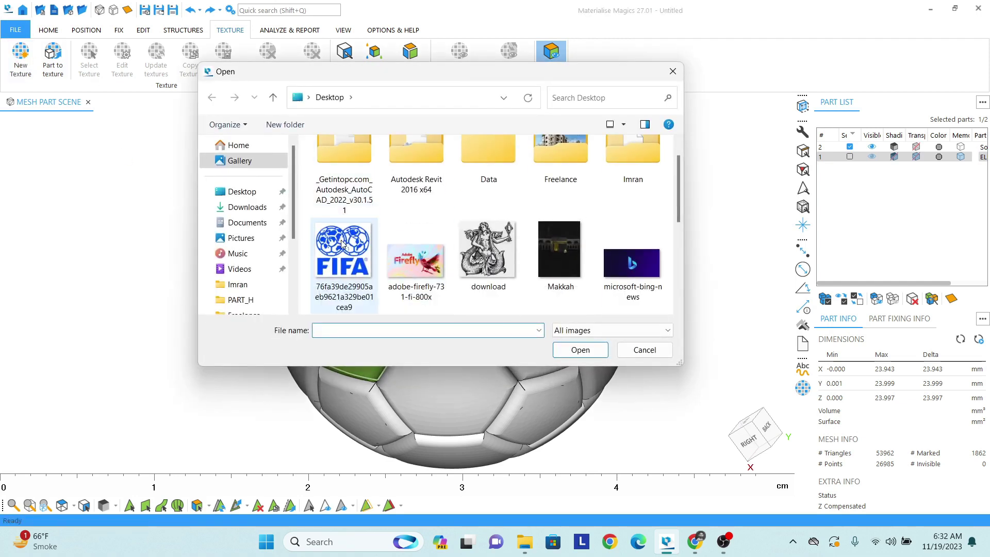
pyautogui.click(338, 266)
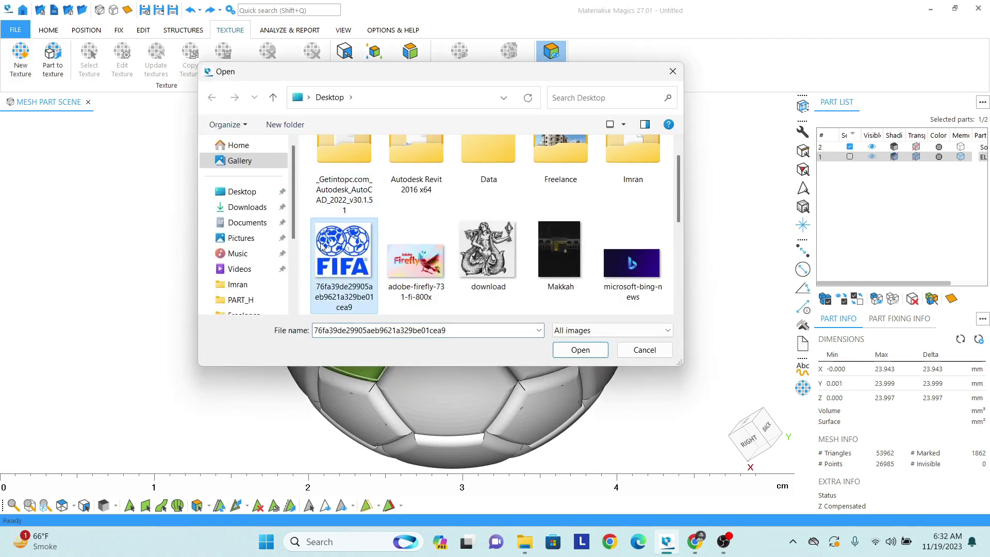
pyautogui.click(592, 359)
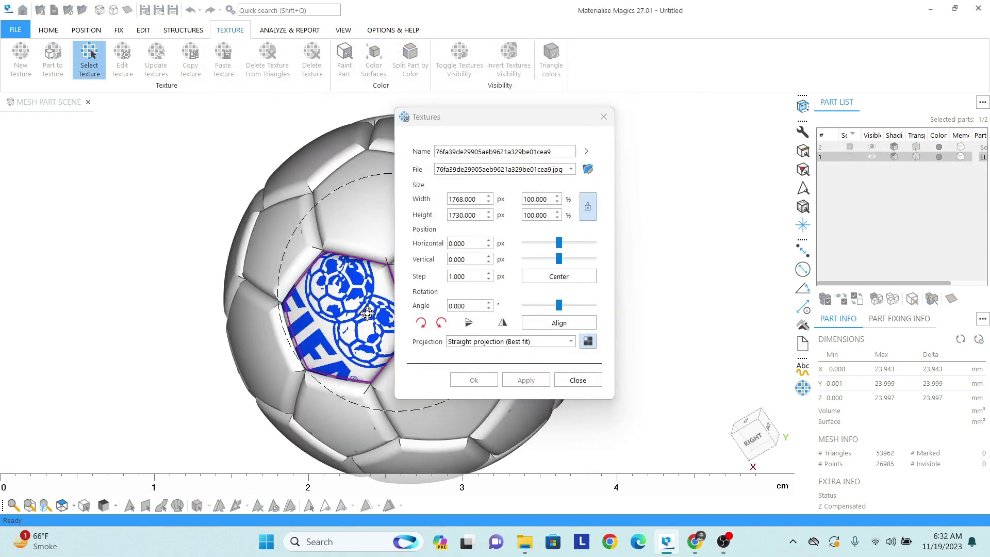
pyautogui.scroll(4, 326, 313)
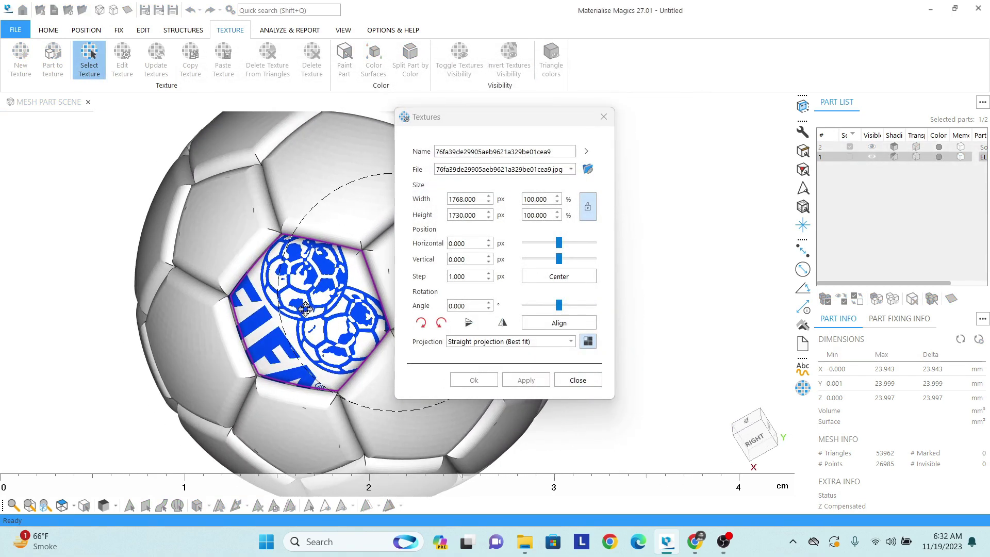
pyautogui.scroll(1, 323, 333)
pyautogui.scroll(1, 324, 334)
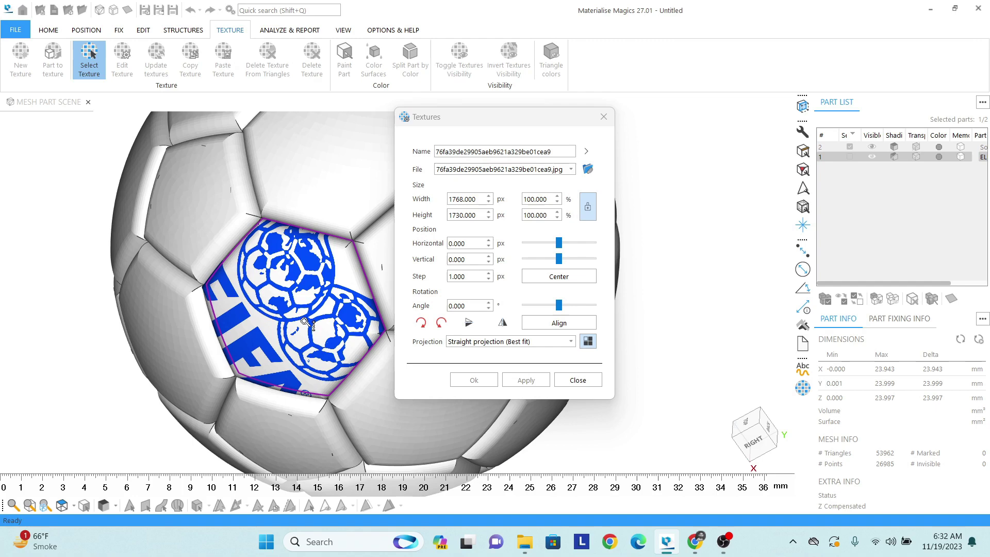
pyautogui.scroll(1, 324, 332)
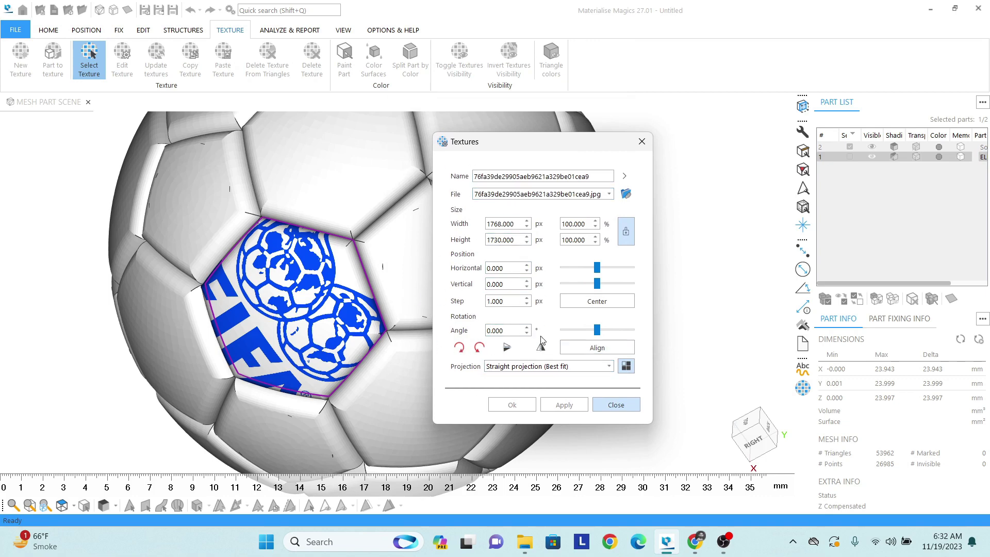
# Step: Rotate the FIFA logo texture to 55° so it reads upright inside the pentagon
pyautogui.moveTo(598, 331)
pyautogui.mouseDown()
pyautogui.moveTo(616, 334)
pyautogui.moveTo(606, 337)
pyautogui.mouseUp()
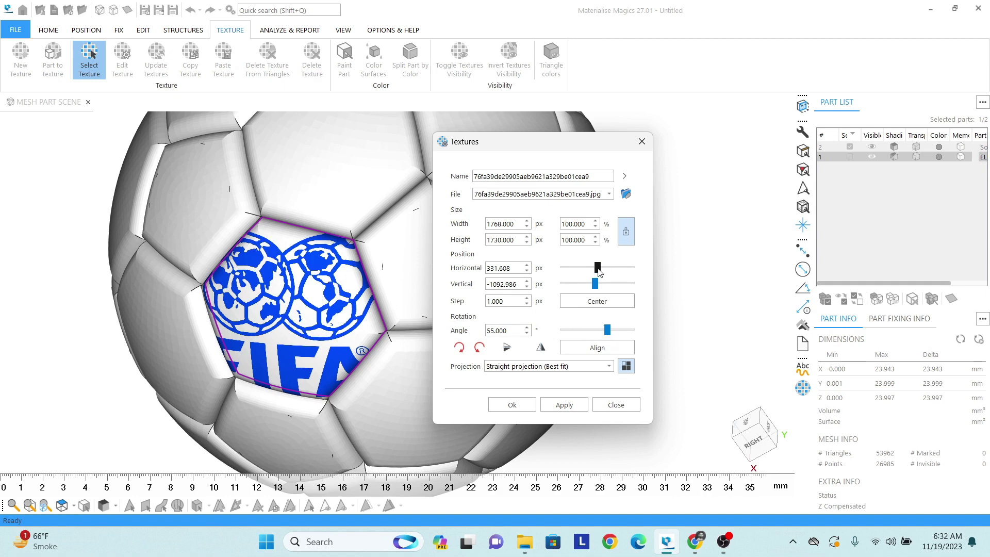
# Step: Toggle FIFA logo tiling across the ball on and off, ending with a single logo
pyautogui.click(630, 372)
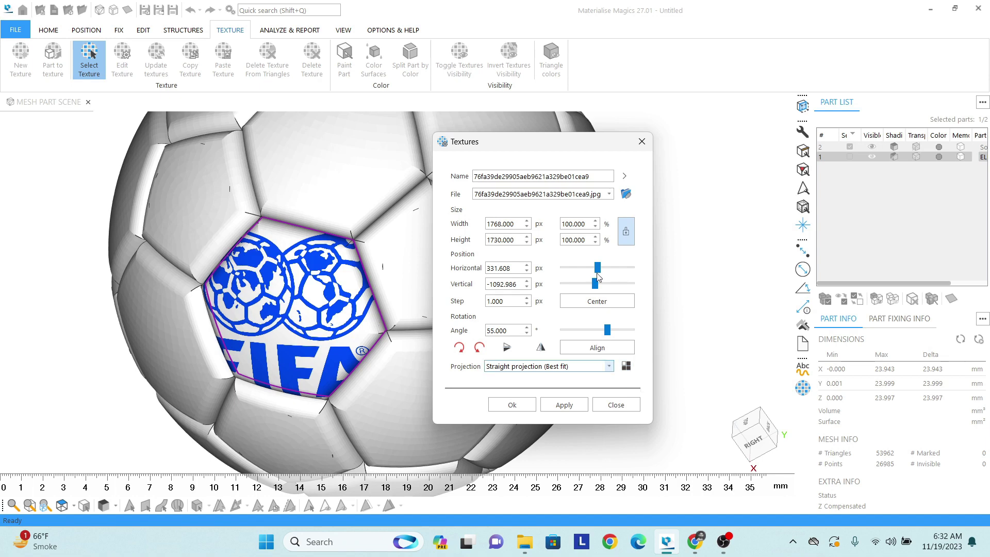
pyautogui.click(577, 227)
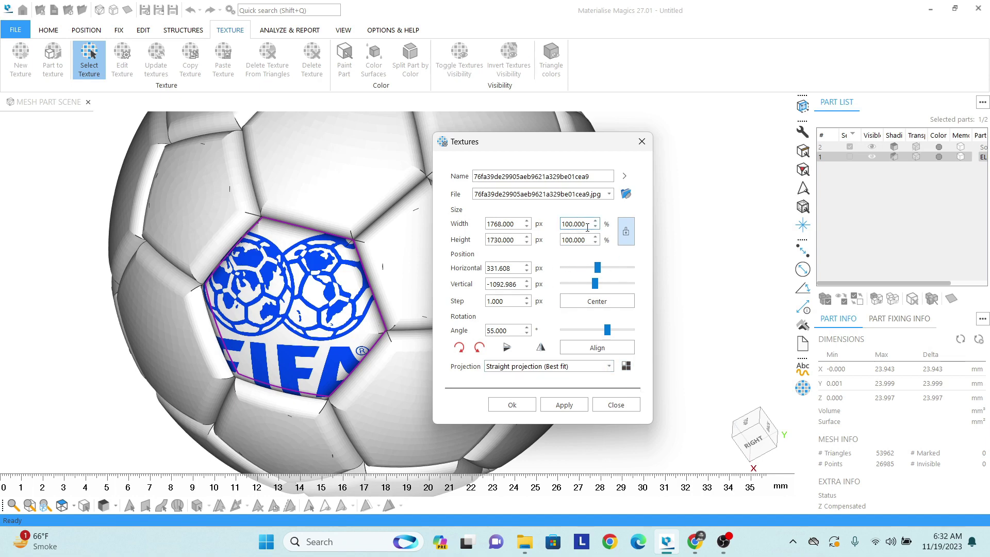
pyautogui.scroll(-6, 586, 223)
pyautogui.scroll(-6, 586, 223)
pyautogui.scroll(-6, 586, 224)
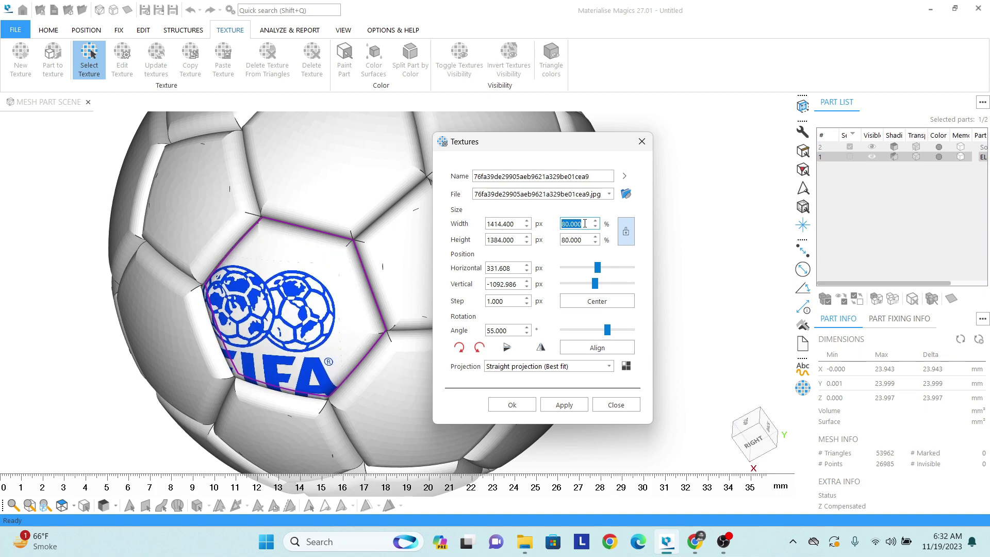
pyautogui.scroll(-7, 586, 224)
pyautogui.scroll(-4, 585, 223)
pyautogui.click(624, 367)
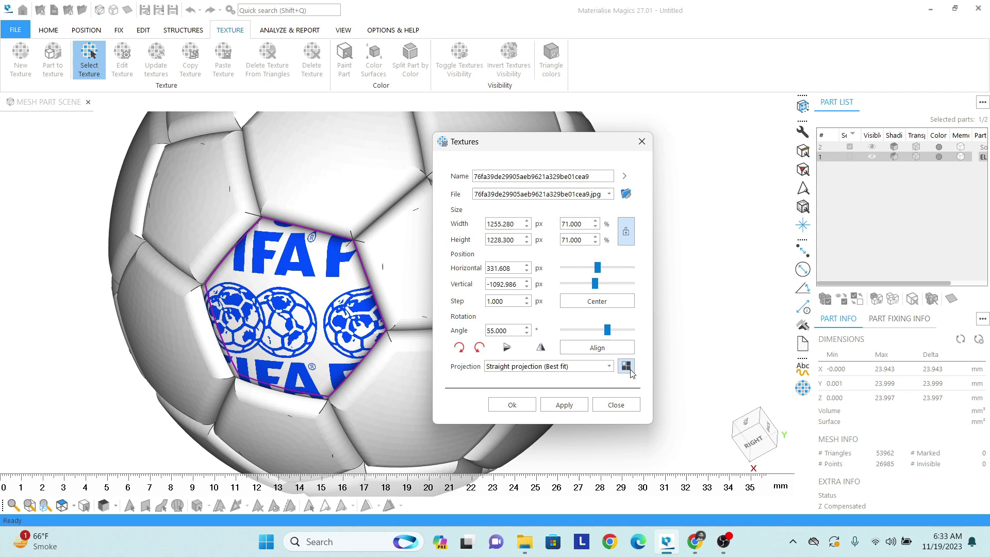
pyautogui.click(628, 369)
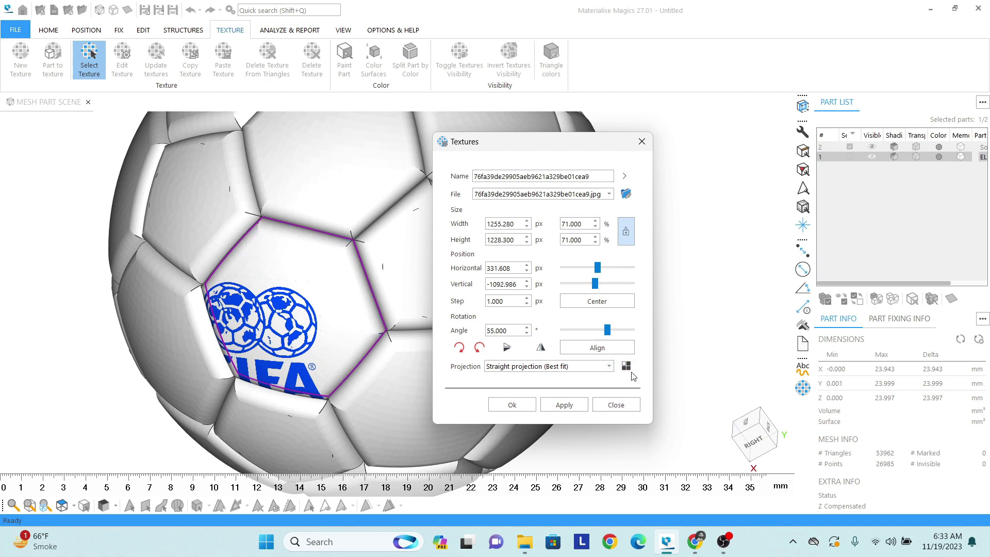
pyautogui.click(626, 367)
pyautogui.click(627, 366)
# Step: Position the FIFA logo inside the pentagon with Vertical -650 and Horizontal 620
pyautogui.moveTo(598, 268); pyautogui.dragTo(598, 272)
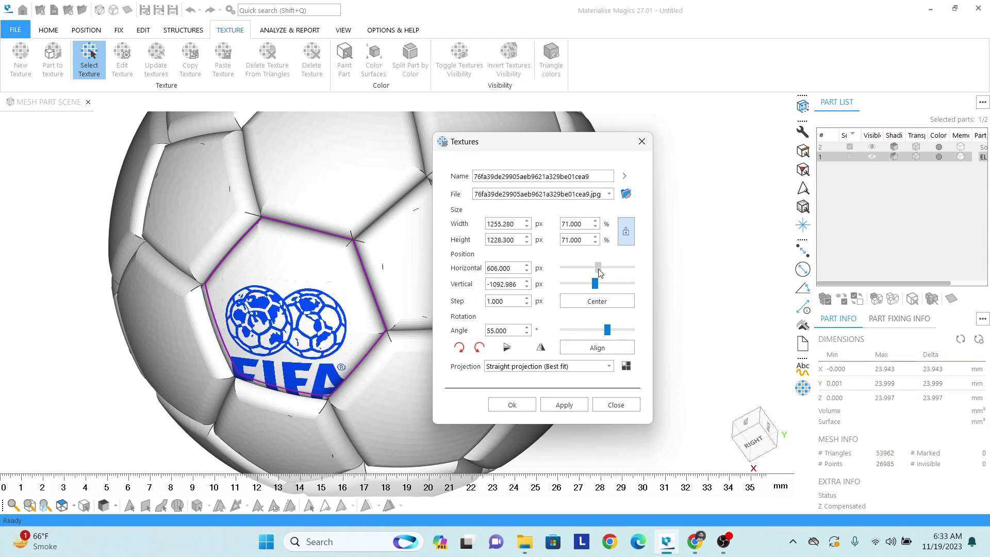
pyautogui.click(597, 284)
pyautogui.write('-606.000')
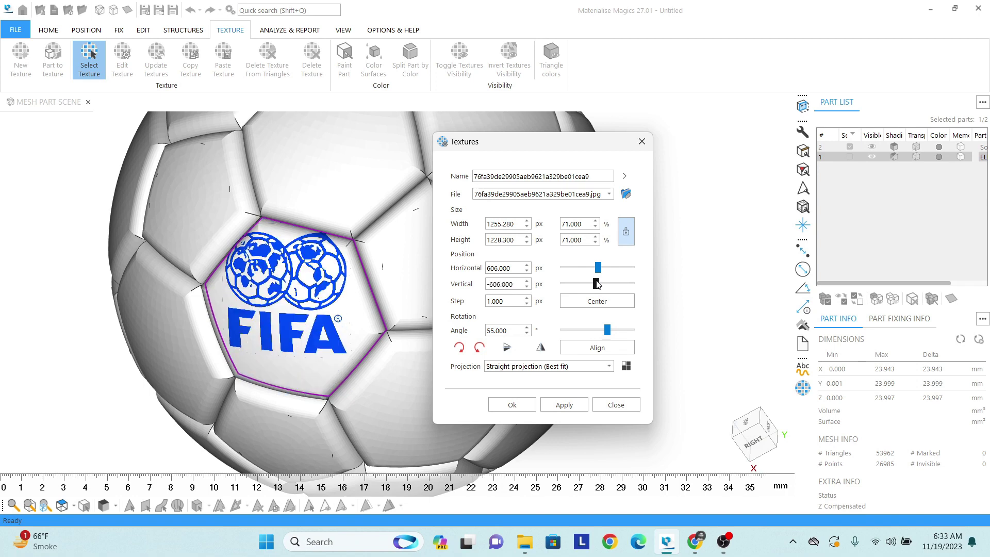
pyautogui.click(527, 287)
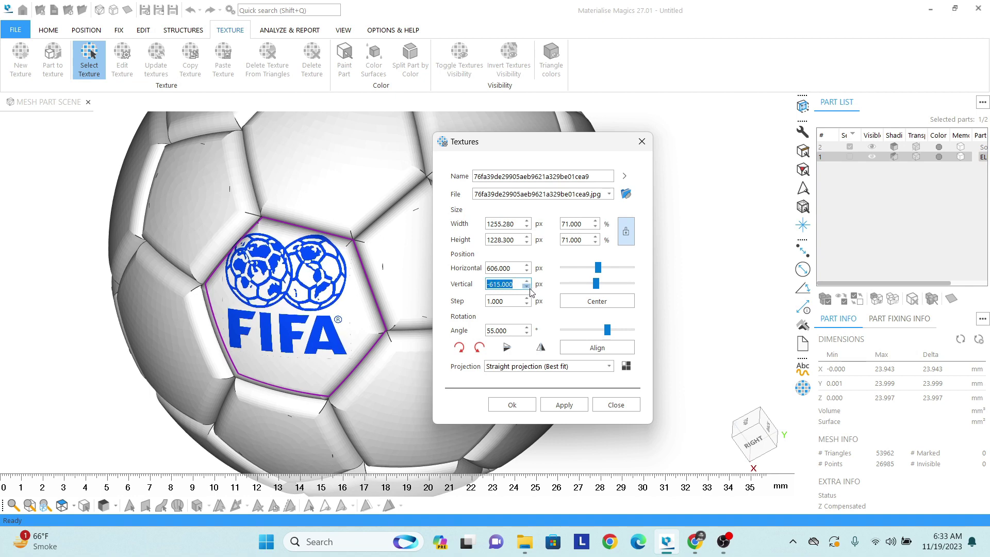
pyautogui.click(527, 286)
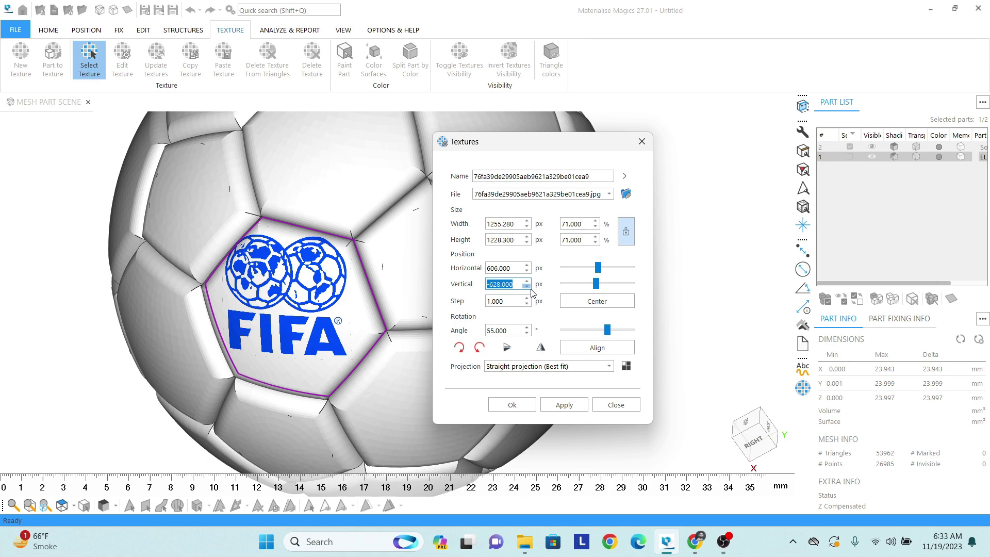
pyautogui.moveTo(514, 284); pyautogui.dragTo(500, 286)
pyautogui.write('-')
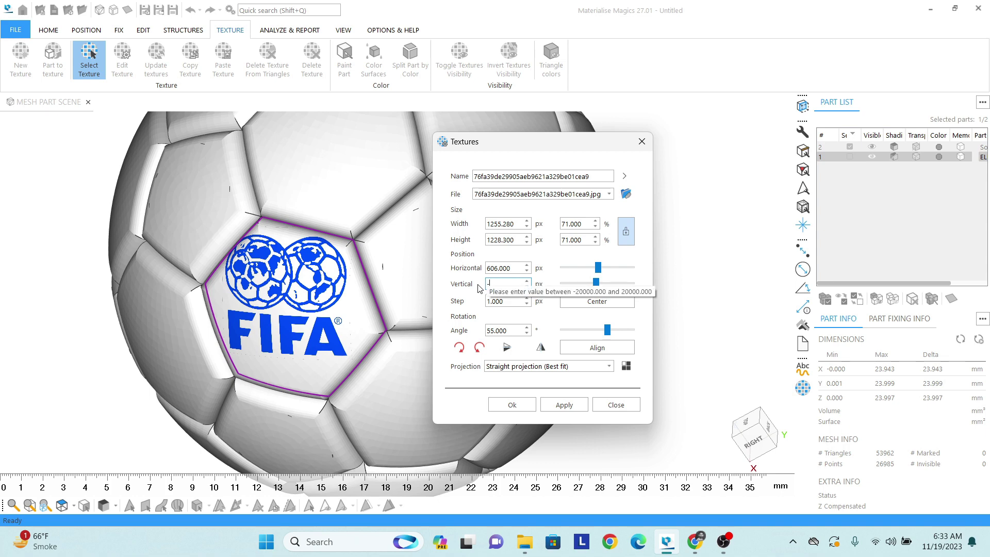
pyautogui.write('650')
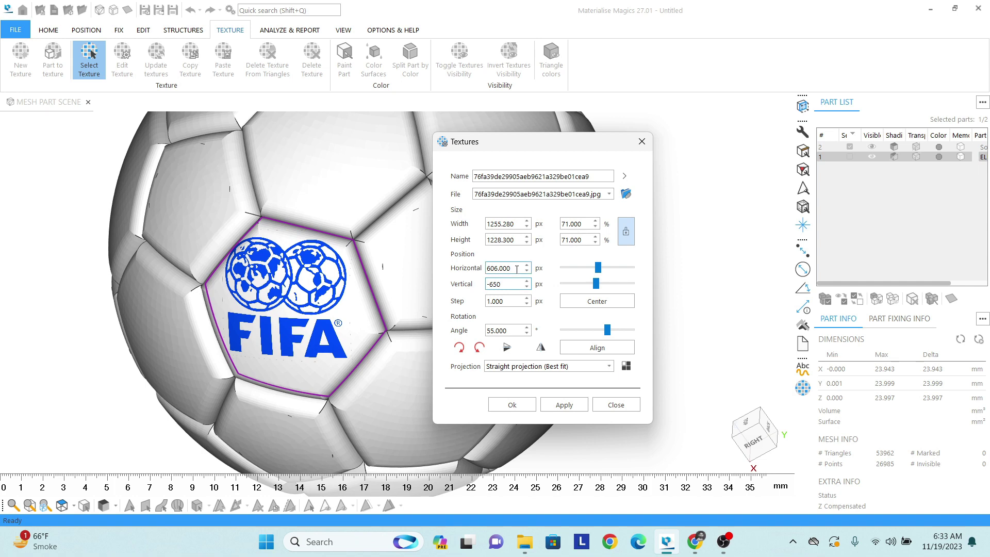
pyautogui.doubleClick(484, 268)
pyautogui.write('6')
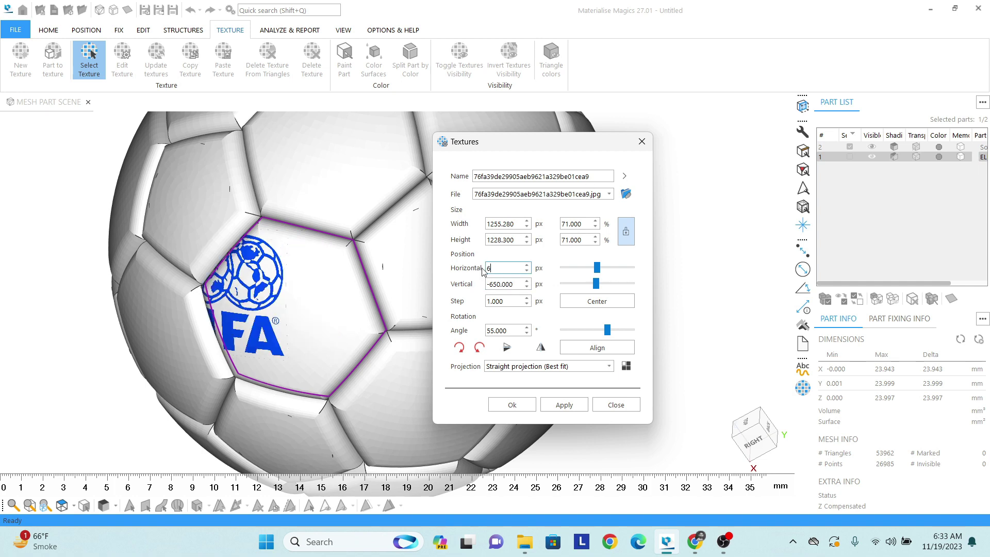
pyautogui.write('20')
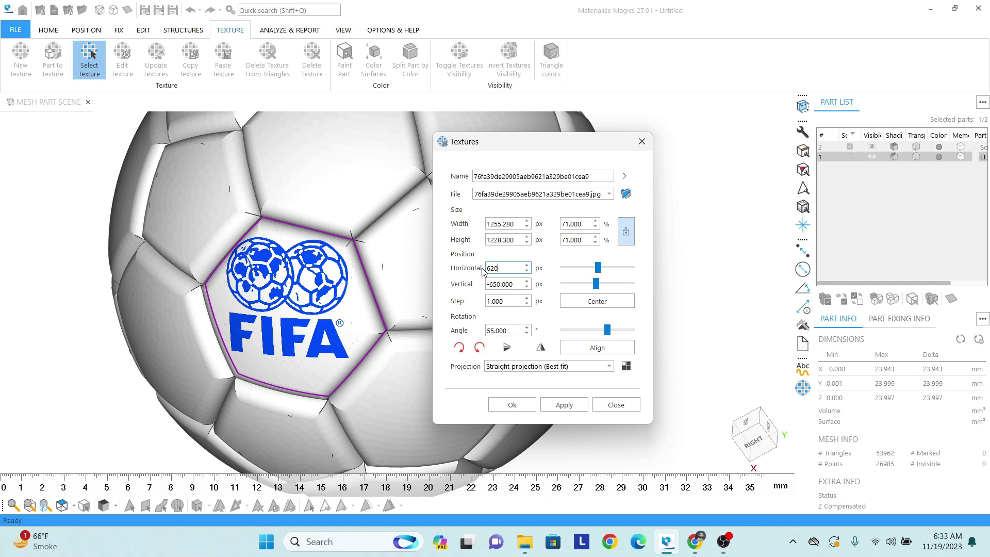
# Step: Confirm the logo placement and orbit the ball to view the logo and back
pyautogui.click(512, 404)
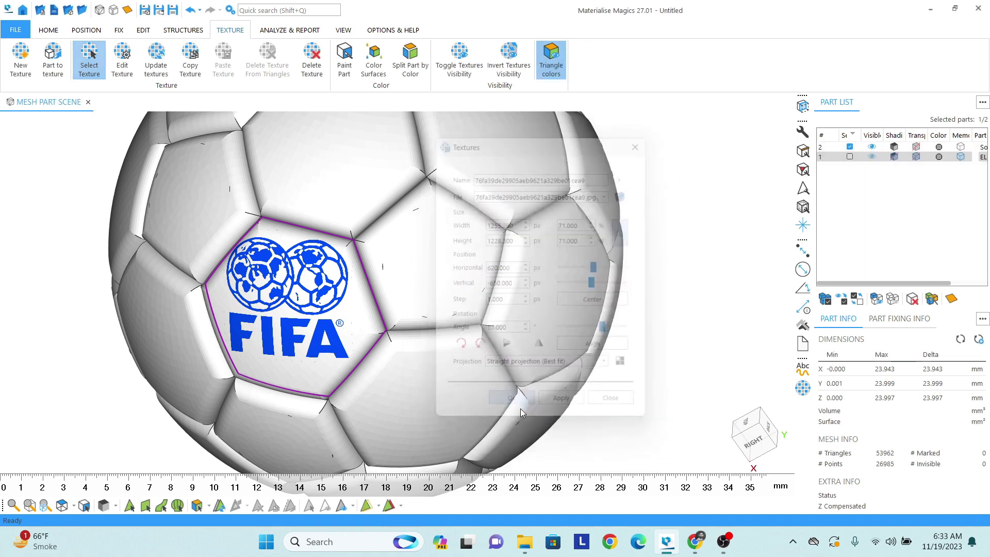
pyautogui.scroll(-5, 519, 407)
pyautogui.moveTo(433, 332); pyautogui.dragTo(372, 306, button='right')
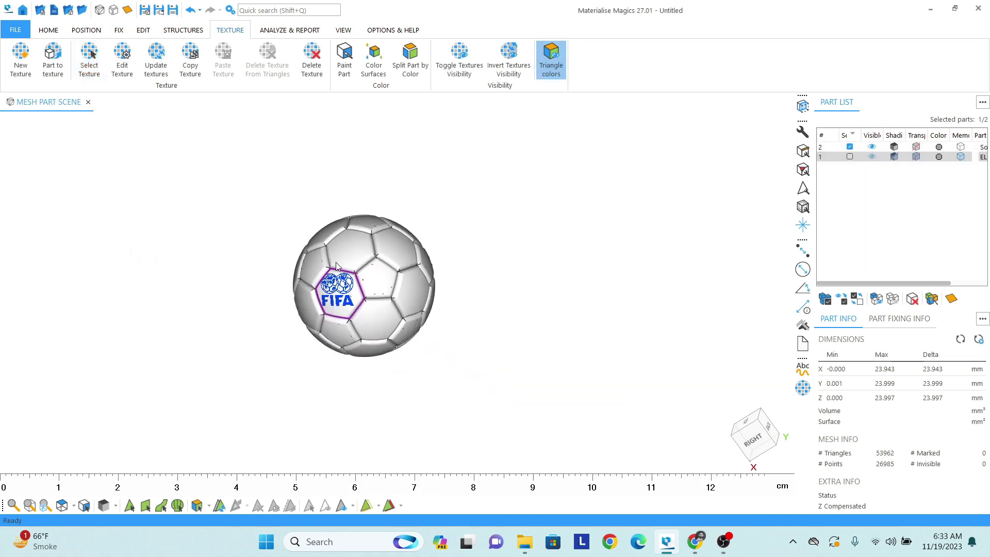
pyautogui.scroll(3, 368, 307)
pyautogui.moveTo(361, 271); pyautogui.dragTo(564, 306, button='right')
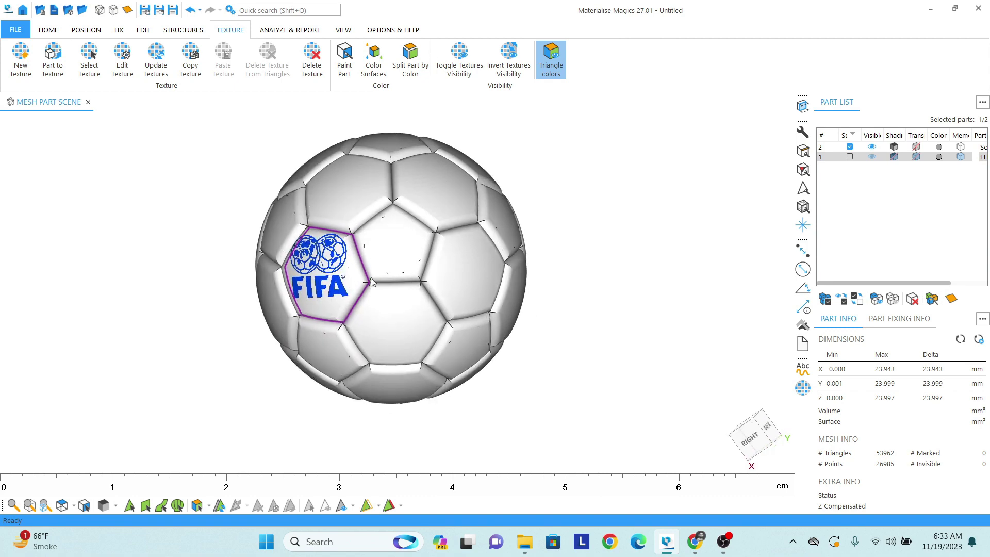
pyautogui.moveTo(564, 306); pyautogui.dragTo(419, 305, button='middle')
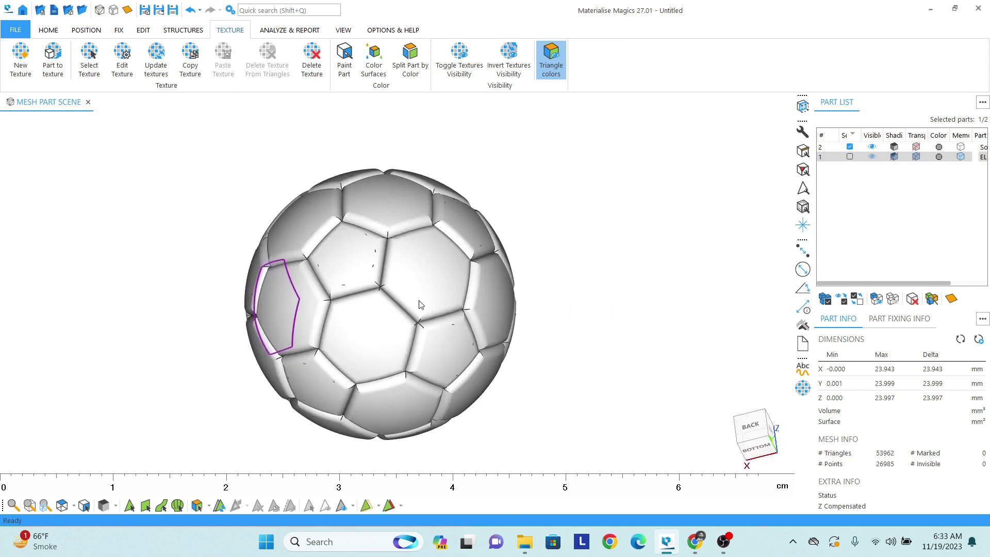
pyautogui.moveTo(418, 305); pyautogui.dragTo(498, 308, button='right')
# Step: Orbit and pan around the ball to check the logo's edges
pyautogui.moveTo(336, 291); pyautogui.dragTo(438, 320, button='middle')
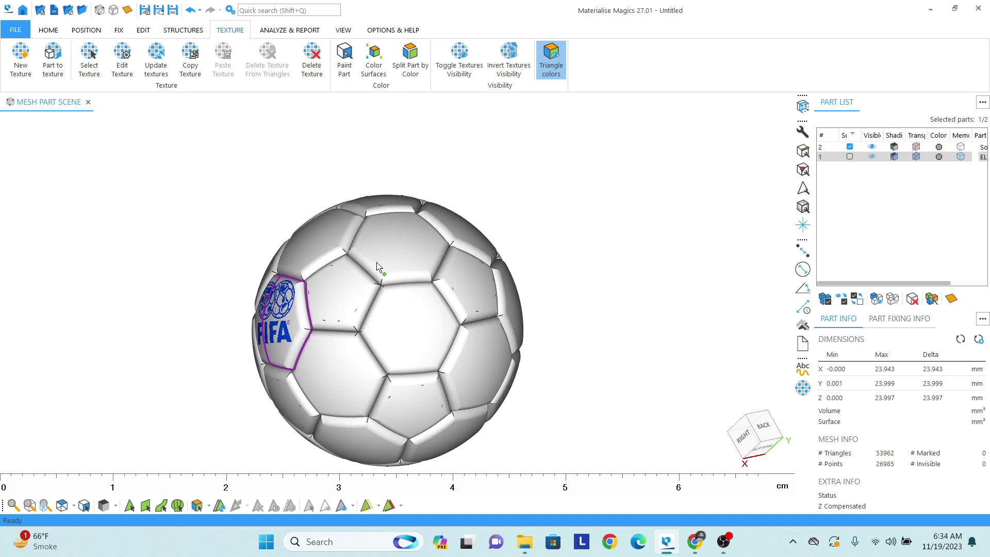
pyautogui.moveTo(449, 325)
pyautogui.mouseDown(button='right')
pyautogui.moveTo(351, 347)
pyautogui.moveTo(394, 320)
pyautogui.mouseUp(button='right')
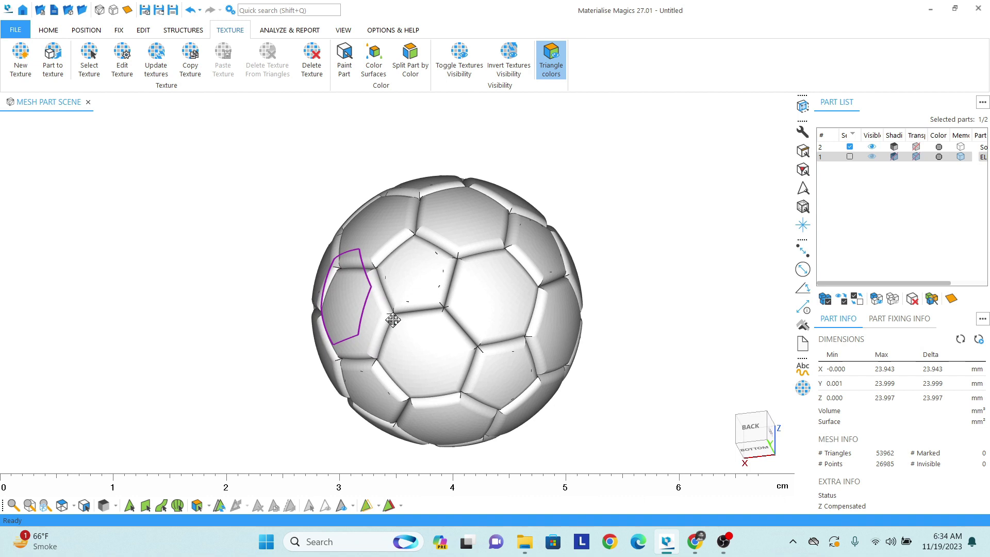
pyautogui.scroll(1, 379, 321)
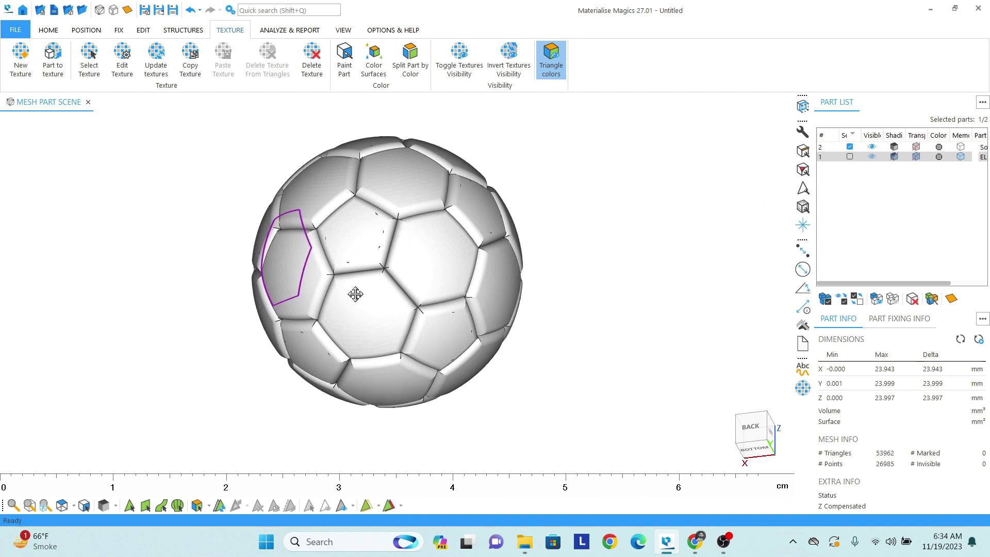
pyautogui.scroll(1, 353, 294)
pyautogui.scroll(1, 380, 286)
pyautogui.scroll(1, 371, 294)
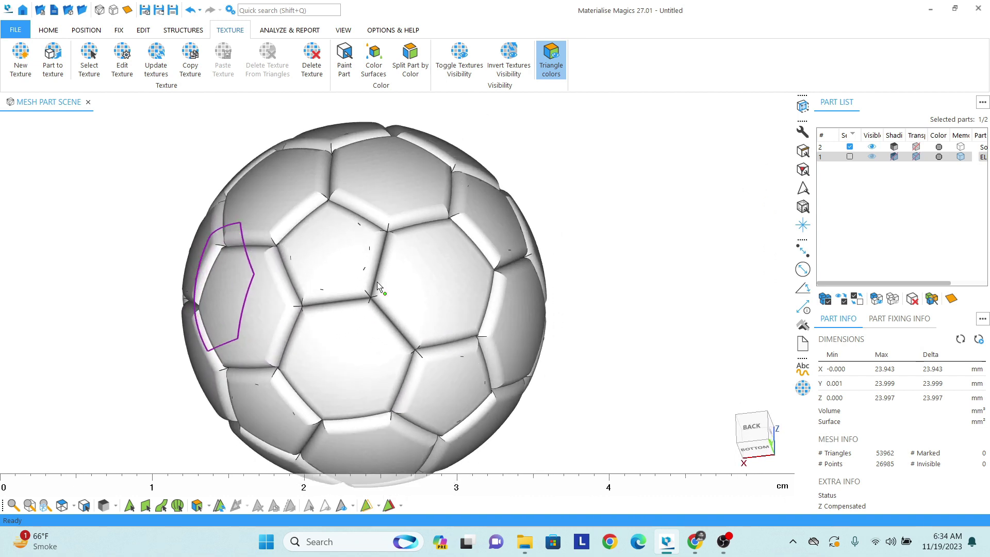
pyautogui.scroll(-1, 377, 294)
pyautogui.moveTo(328, 357)
pyautogui.mouseDown(button='right')
pyautogui.moveTo(364, 312)
pyautogui.moveTo(453, 312)
pyautogui.mouseUp(button='right')
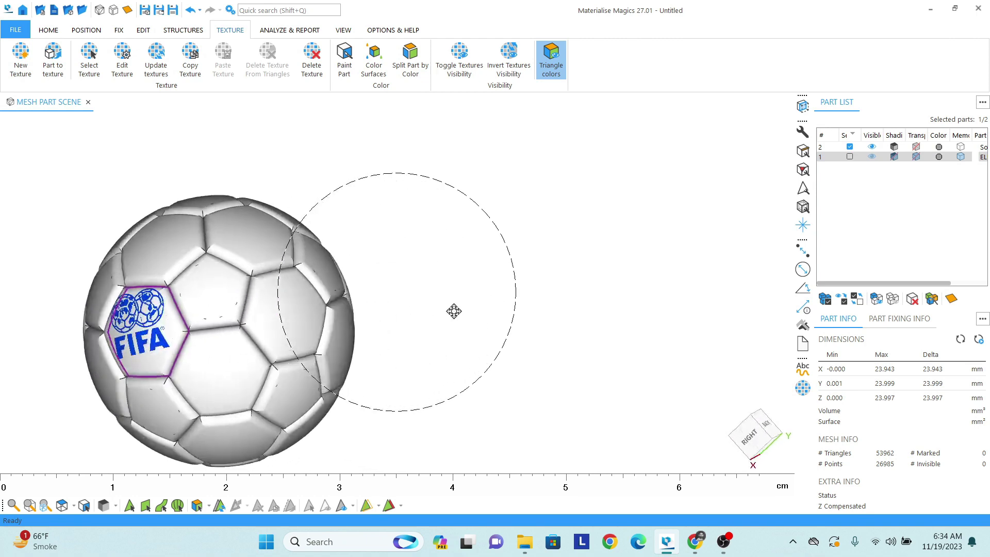
pyautogui.moveTo(311, 338); pyautogui.dragTo(382, 344, button='middle')
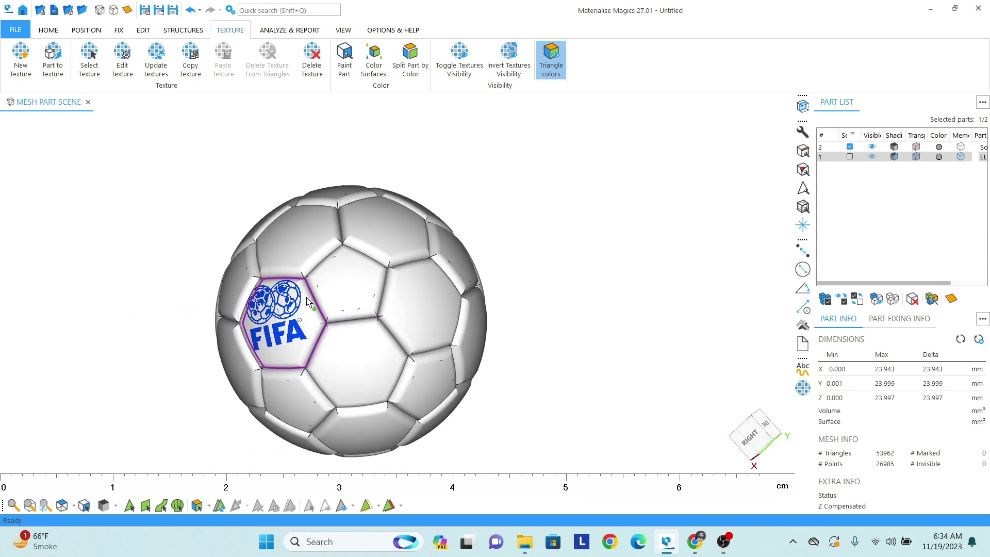
pyautogui.moveTo(314, 334)
pyautogui.mouseDown(button='right')
pyautogui.moveTo(325, 324)
pyautogui.moveTo(296, 311)
pyautogui.moveTo(531, 275)
pyautogui.moveTo(203, 328)
pyautogui.mouseUp(button='right')
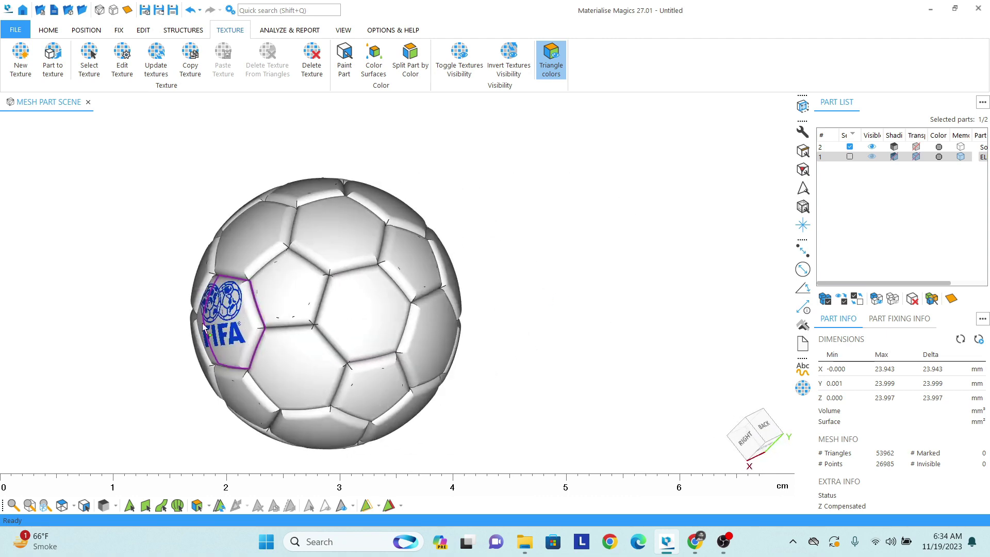
pyautogui.moveTo(359, 302); pyautogui.dragTo(410, 342, button='middle')
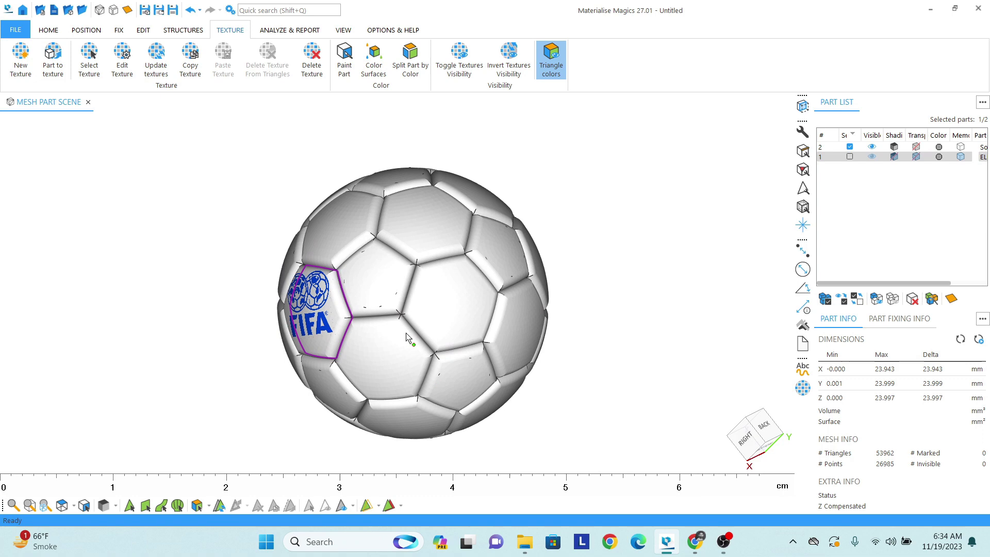
pyautogui.scroll(2, 409, 343)
pyautogui.scroll(1, 415, 279)
pyautogui.scroll(1, 414, 279)
pyautogui.scroll(-1, 415, 279)
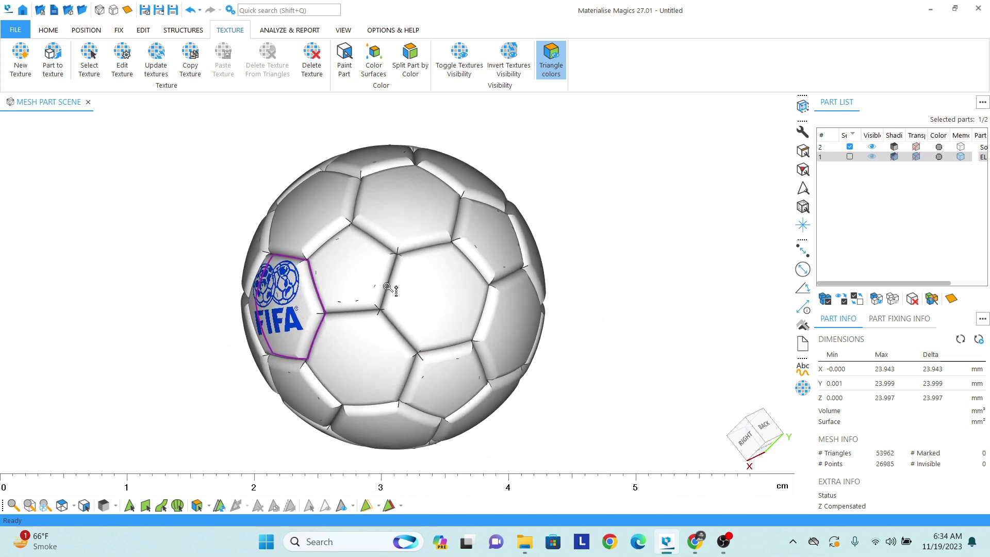
pyautogui.scroll(-1, 402, 276)
pyautogui.moveTo(394, 281)
pyautogui.mouseDown(button='right')
pyautogui.moveTo(402, 276)
pyautogui.moveTo(381, 283)
pyautogui.mouseUp(button='right')
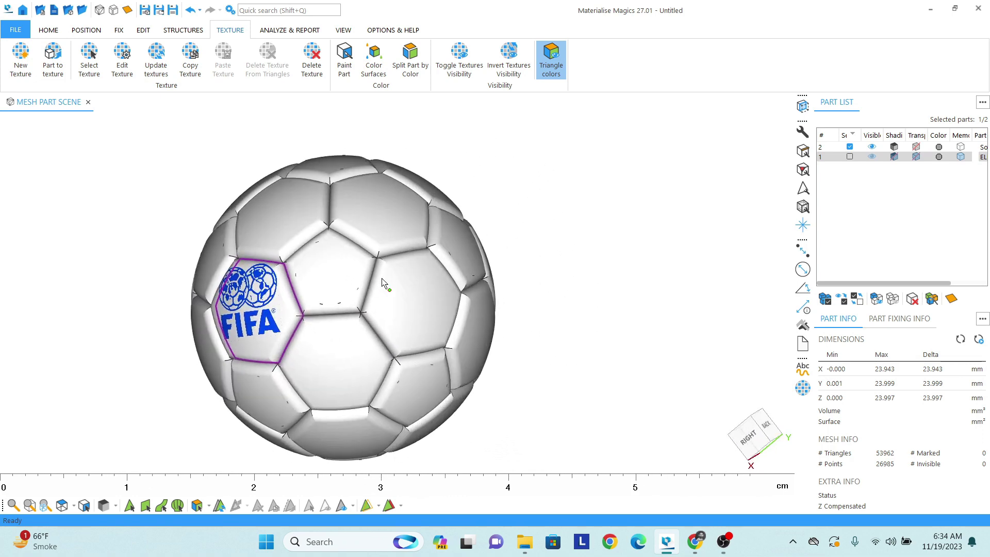
pyautogui.moveTo(269, 279); pyautogui.dragTo(290, 263, button='middle')
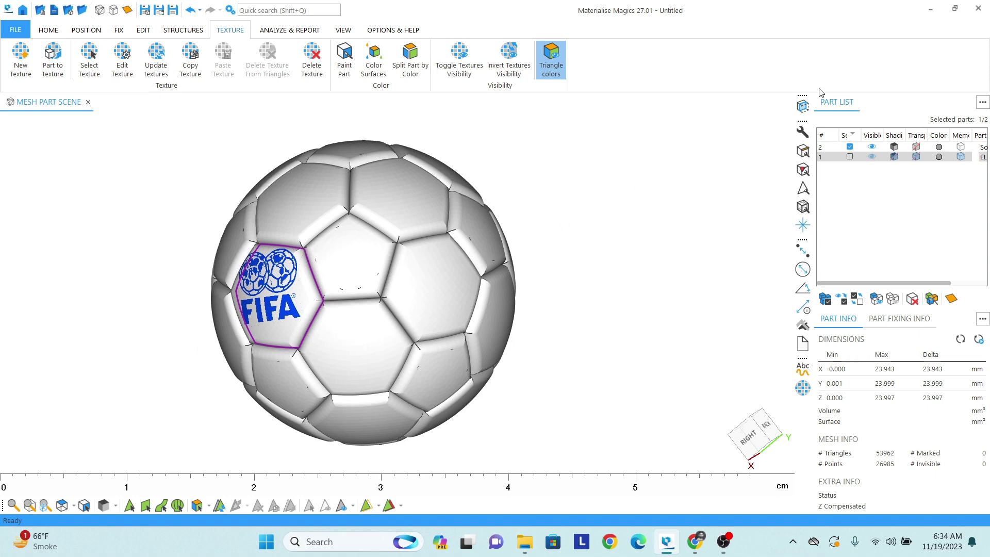
# Step: Hide the soccer ball, show the elephant, and view it from the front three-quarter angle
pyautogui.click(871, 147)
pyautogui.click(872, 157)
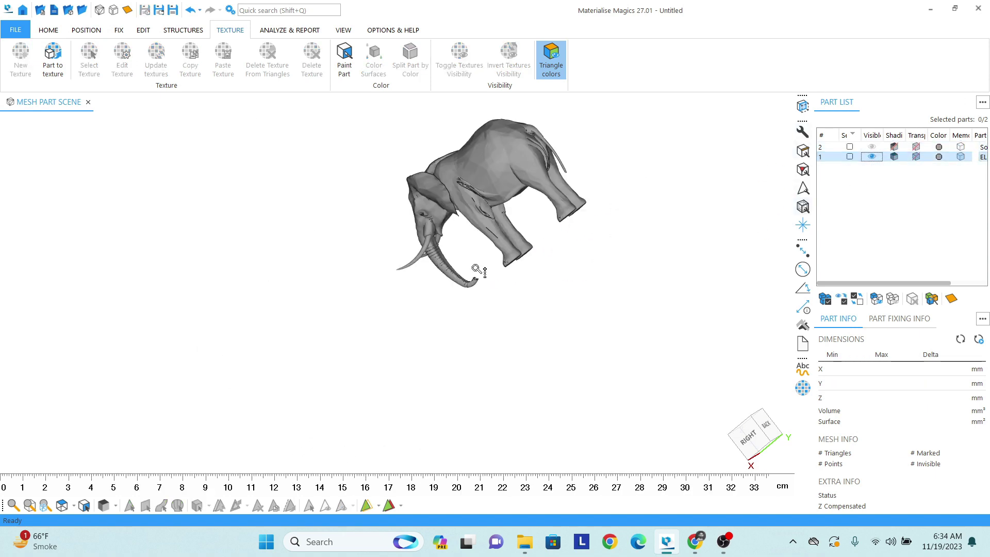
pyautogui.moveTo(475, 267)
pyautogui.mouseDown(button='right')
pyautogui.moveTo(576, 204)
pyautogui.moveTo(354, 274)
pyautogui.moveTo(415, 194)
pyautogui.mouseUp(button='right')
pyautogui.scroll(3, 415, 194)
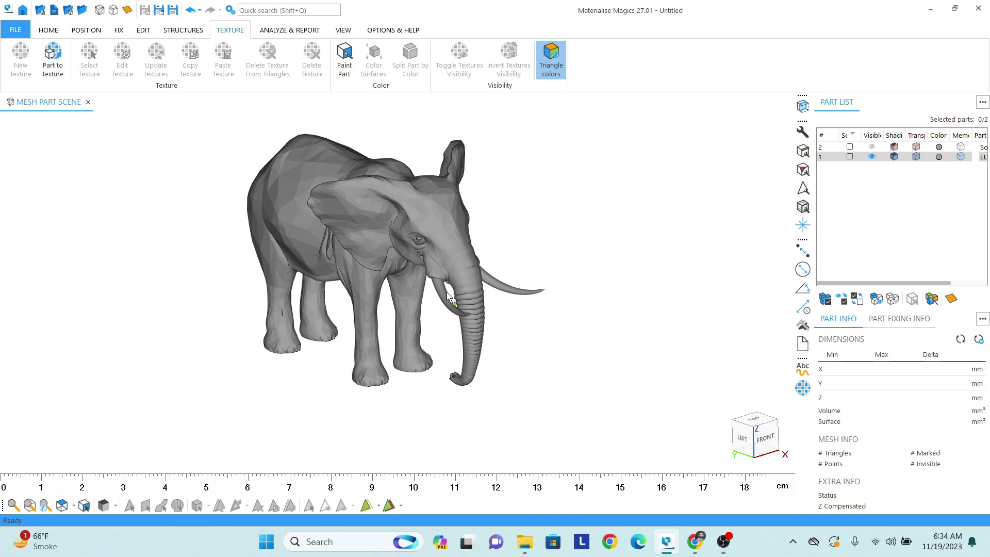
pyautogui.scroll(3, 448, 297)
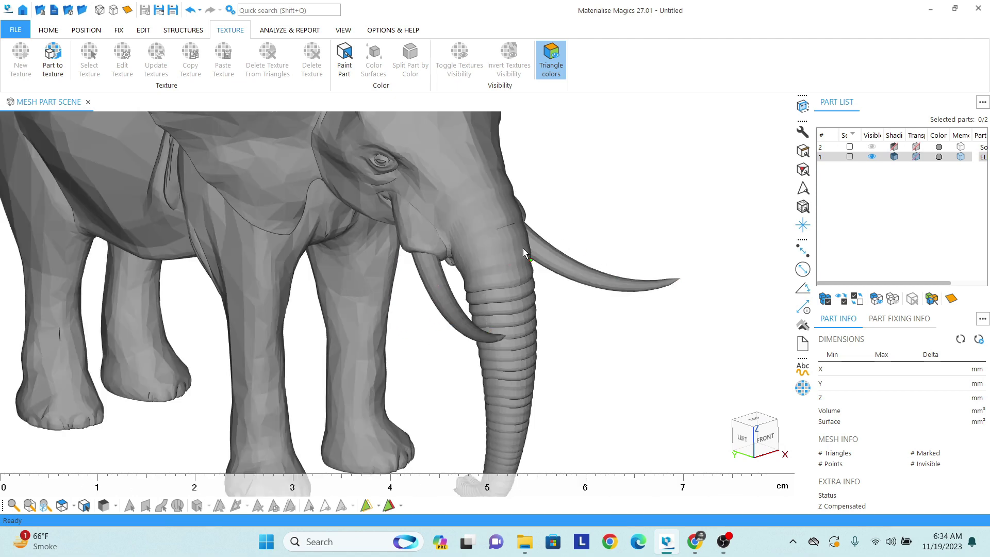
pyautogui.scroll(-5, 524, 253)
pyautogui.scroll(1, 446, 265)
pyautogui.scroll(2, 446, 265)
pyautogui.moveTo(414, 266); pyautogui.dragTo(392, 272, button='middle')
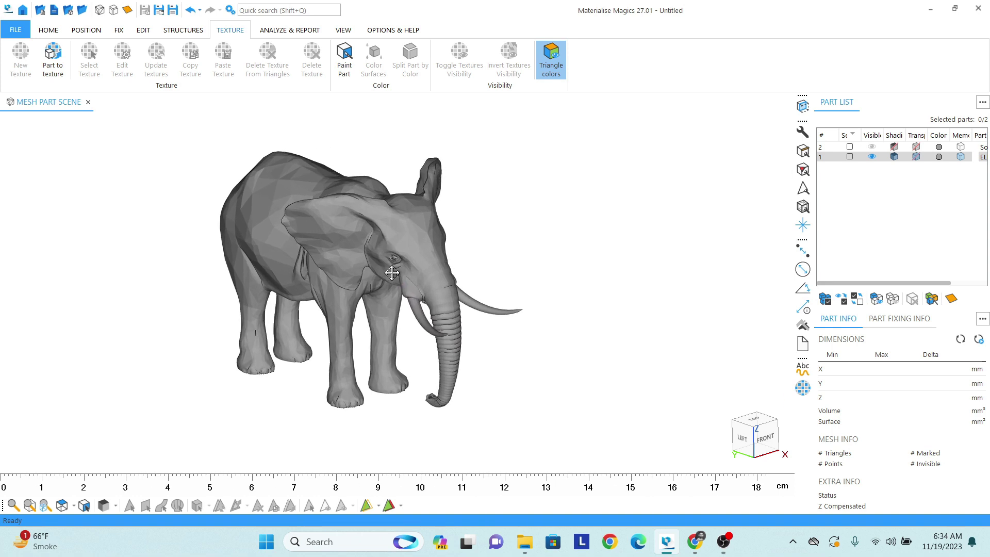
pyautogui.scroll(1, 392, 273)
pyautogui.scroll(1, 345, 255)
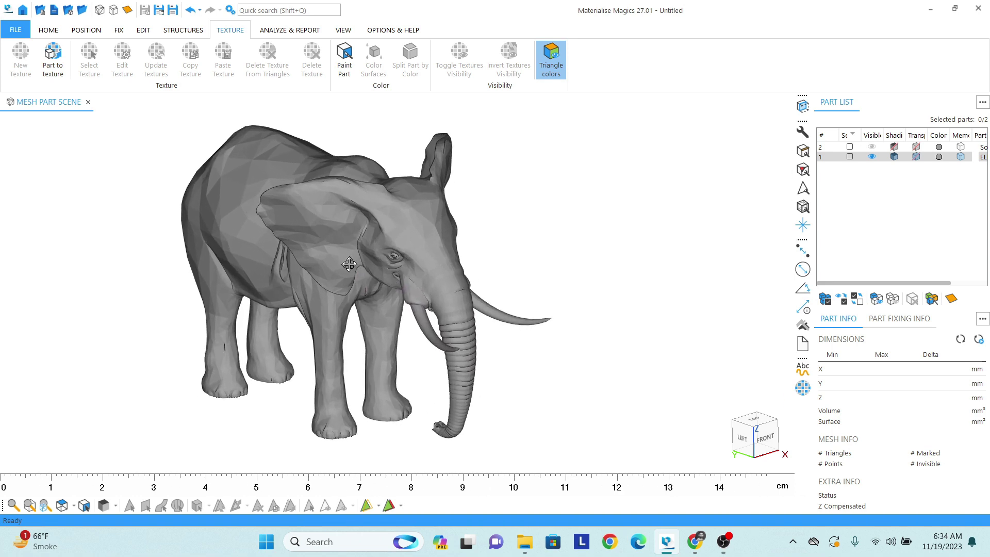
# Step: Shell-mark the elephant's body (43,864 triangles), leaving the tusks unmarked
pyautogui.click(345, 220)
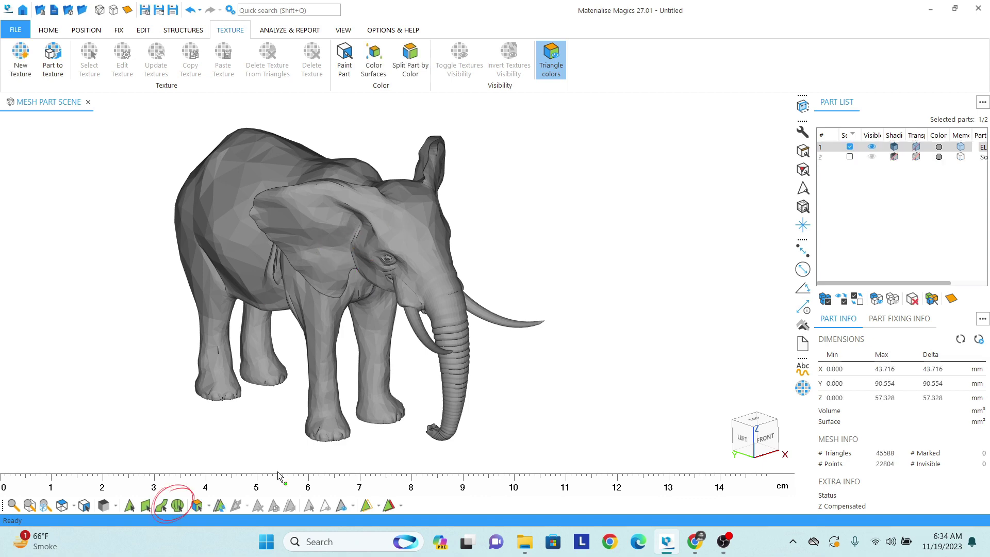
pyautogui.click(178, 506)
pyautogui.click(317, 264)
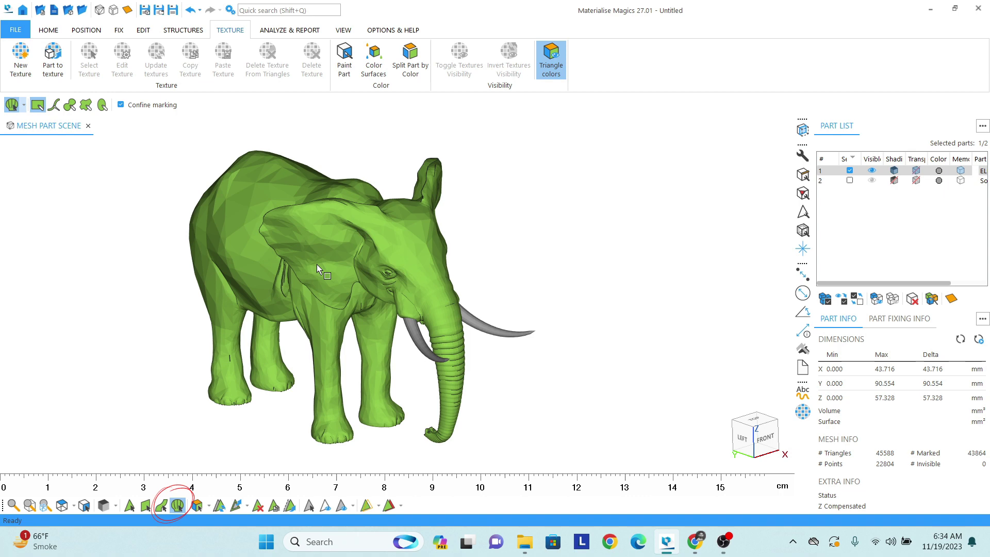
pyautogui.moveTo(282, 303)
pyautogui.mouseDown(button='right')
pyautogui.moveTo(327, 261)
pyautogui.moveTo(393, 304)
pyautogui.mouseUp(button='right')
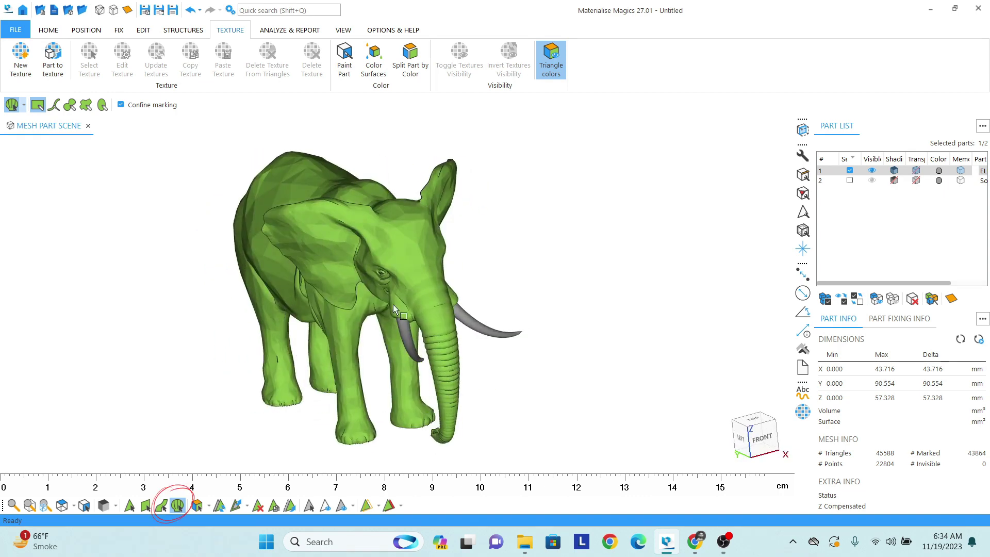
pyautogui.scroll(2, 502, 313)
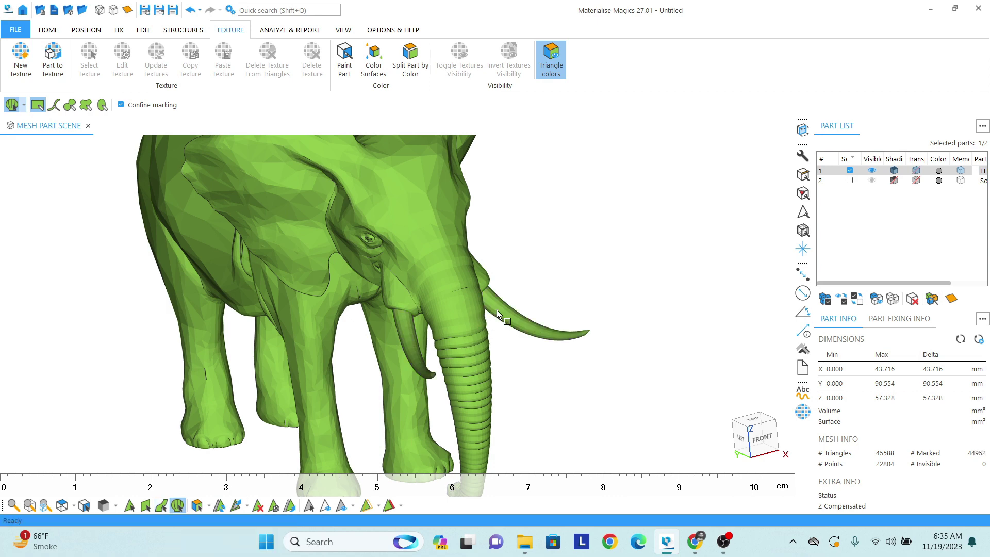
pyautogui.scroll(-3, 408, 326)
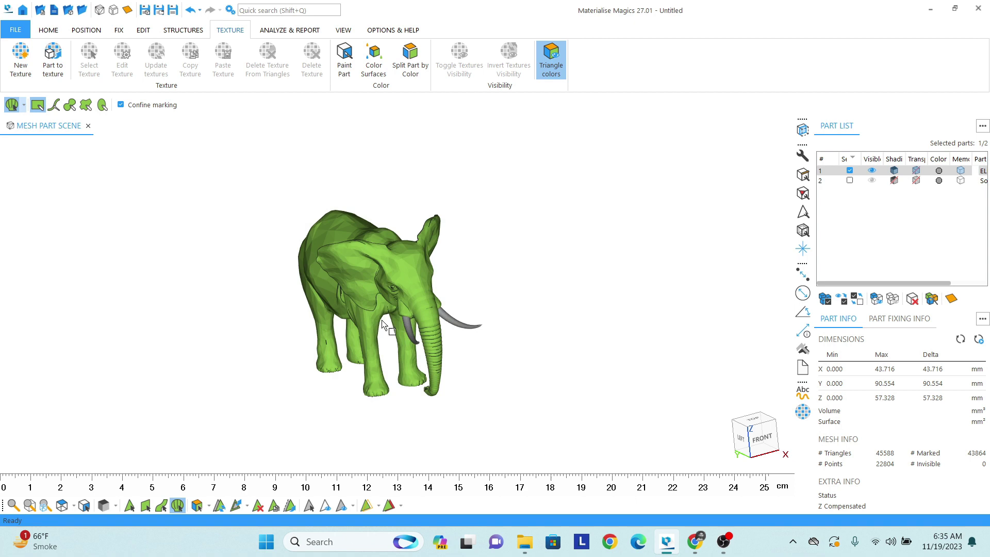
pyautogui.moveTo(408, 326)
pyautogui.mouseDown(button='right')
pyautogui.moveTo(357, 317)
pyautogui.moveTo(350, 289)
pyautogui.moveTo(364, 295)
pyautogui.mouseUp(button='right')
pyautogui.scroll(3, 358, 317)
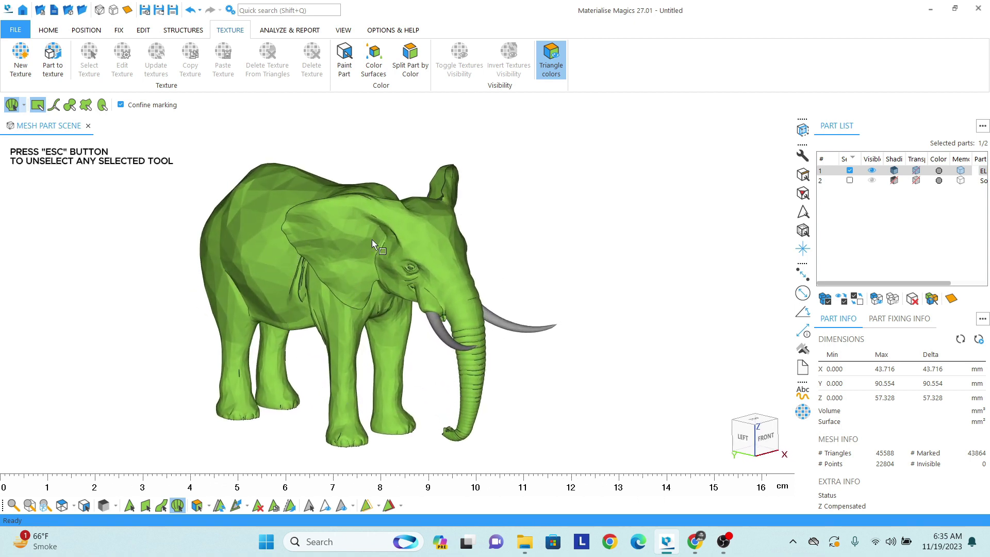
# Step: Colour the marked body with a custom dark grey in Paint Part
pyautogui.click(340, 53)
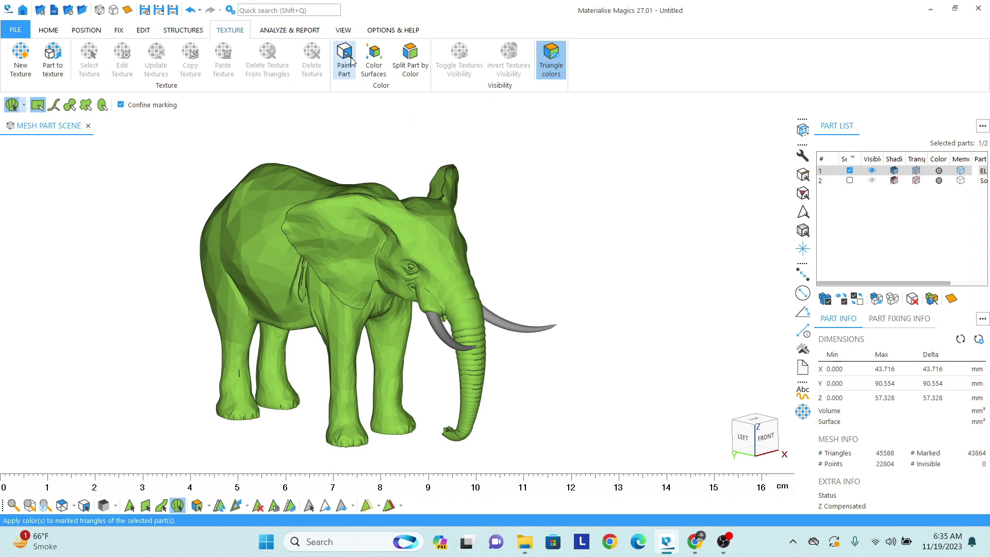
pyautogui.moveTo(72, 11); pyautogui.dragTo(589, 76)
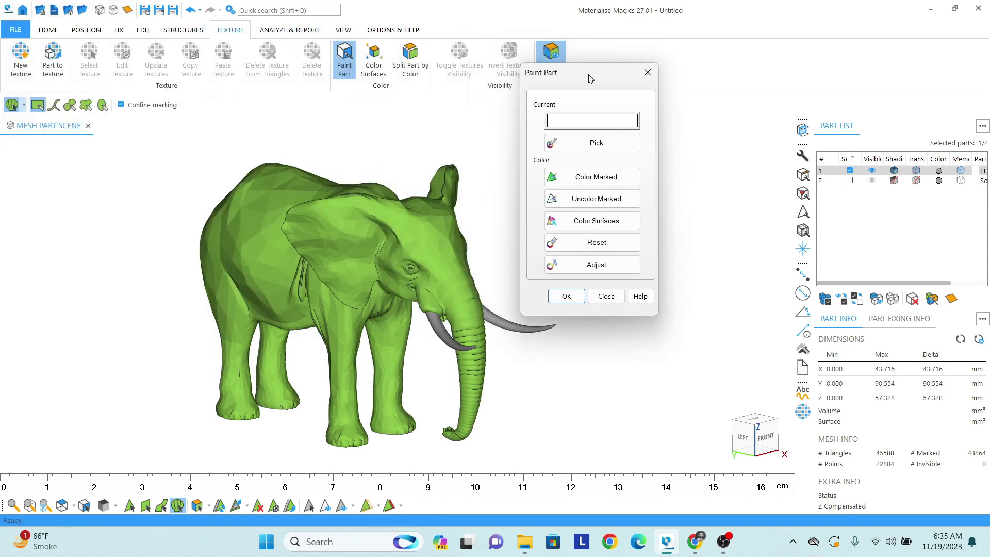
pyautogui.click(607, 126)
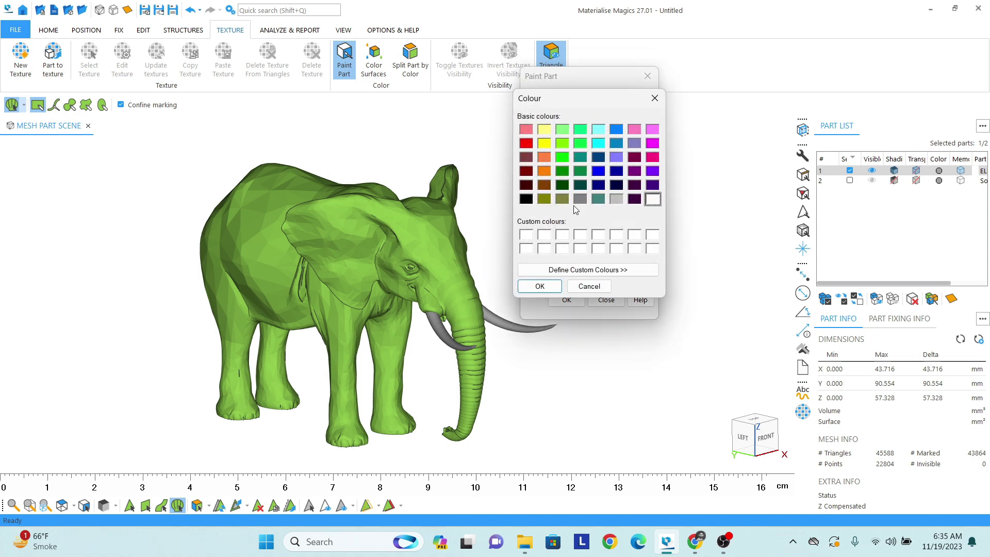
pyautogui.click(589, 269)
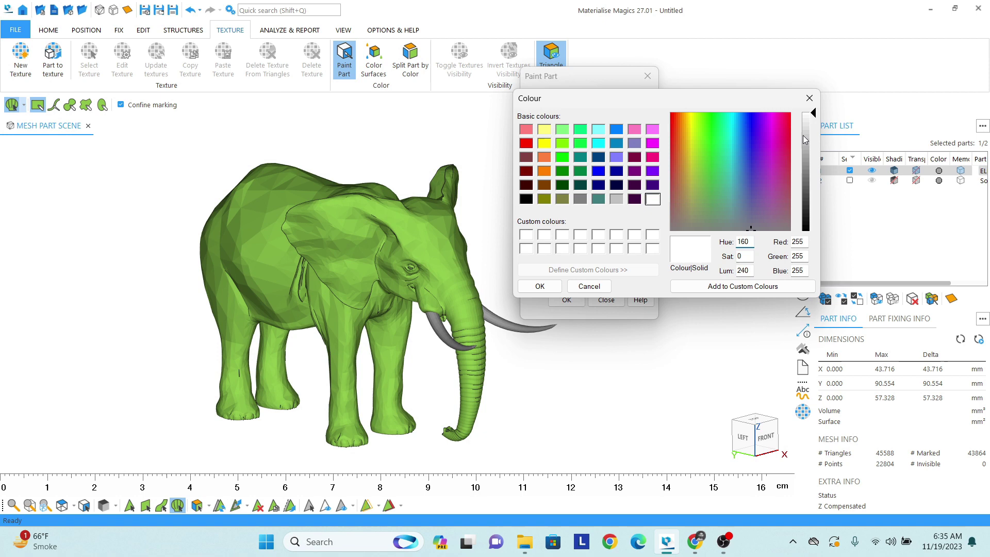
pyautogui.moveTo(803, 137); pyautogui.dragTo(815, 189)
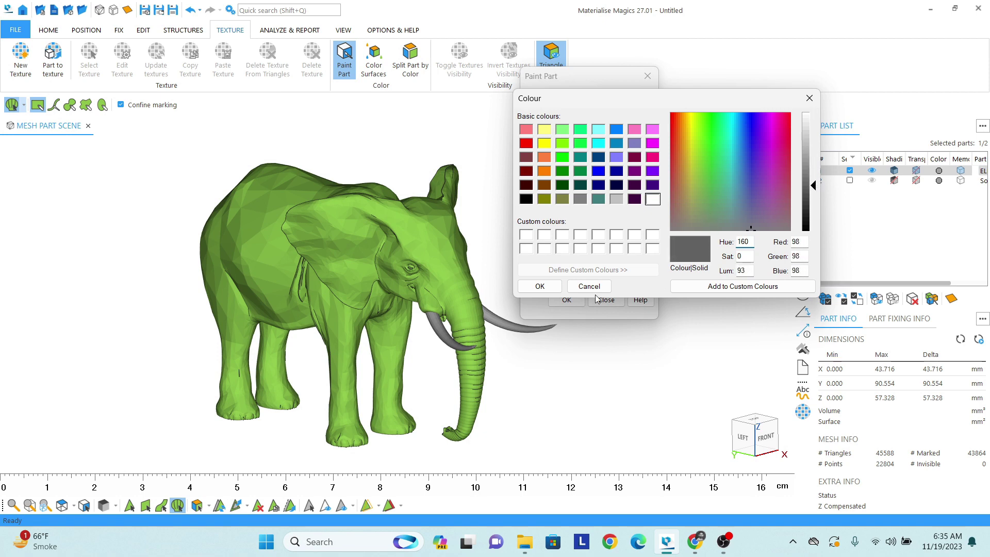
pyautogui.click(541, 287)
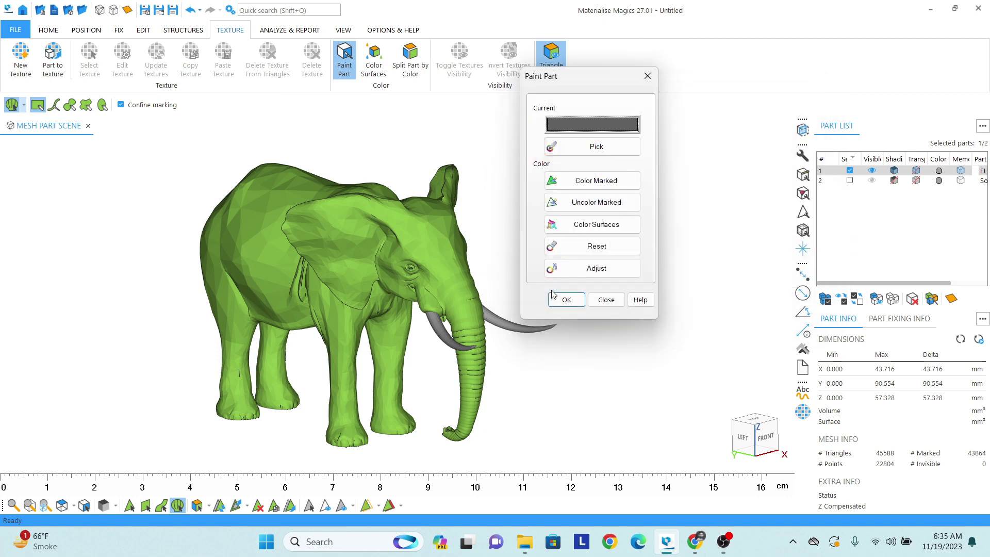
pyautogui.click(594, 180)
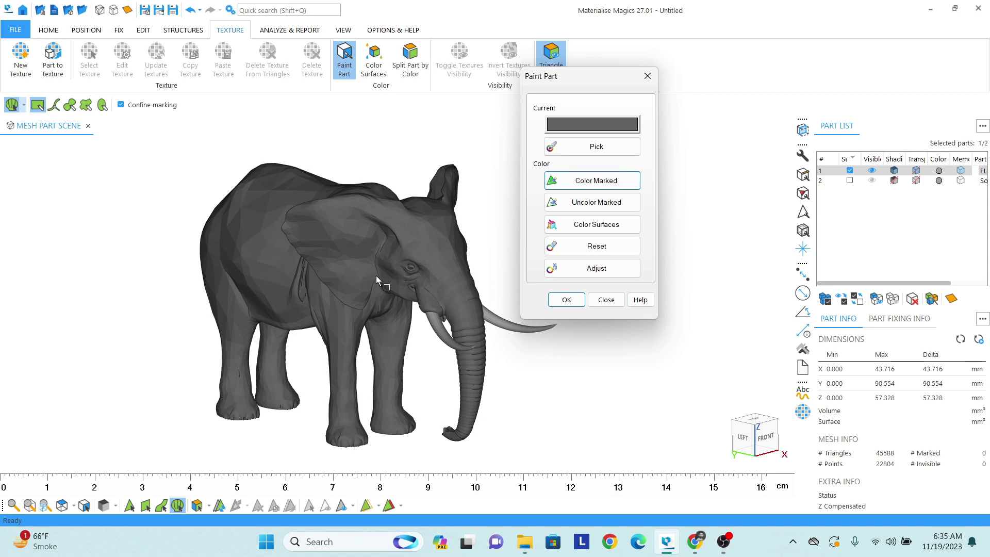
pyautogui.moveTo(376, 276)
pyautogui.mouseDown(button='right')
pyautogui.moveTo(340, 269)
pyautogui.moveTo(329, 291)
pyautogui.moveTo(318, 281)
pyautogui.mouseUp(button='right')
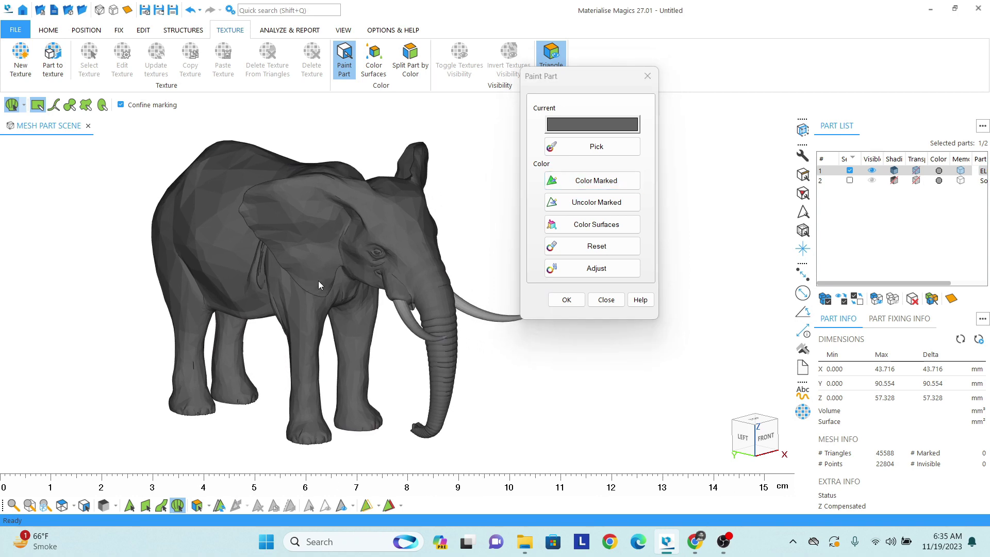
pyautogui.click(566, 300)
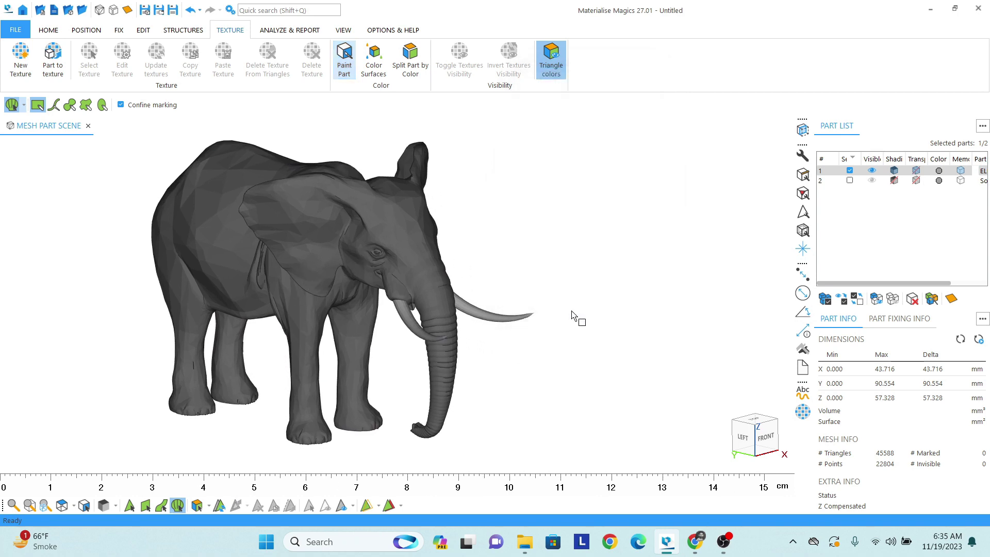
# Step: Switch to surface marking and mark the front and rear tusks (1,056 triangles)
pyautogui.click(168, 507)
pyautogui.click(162, 505)
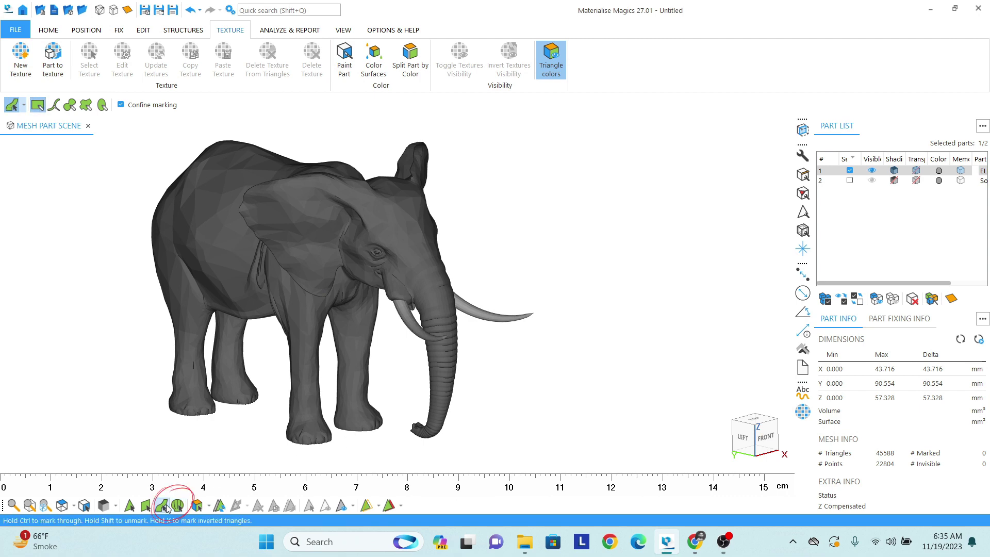
pyautogui.scroll(3, 415, 312)
pyautogui.click(410, 322)
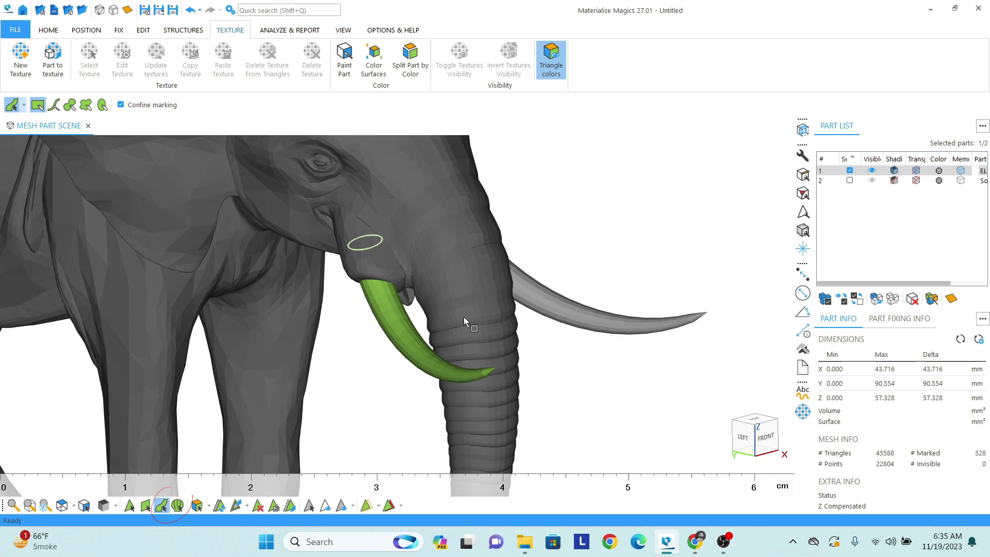
pyautogui.click(569, 305)
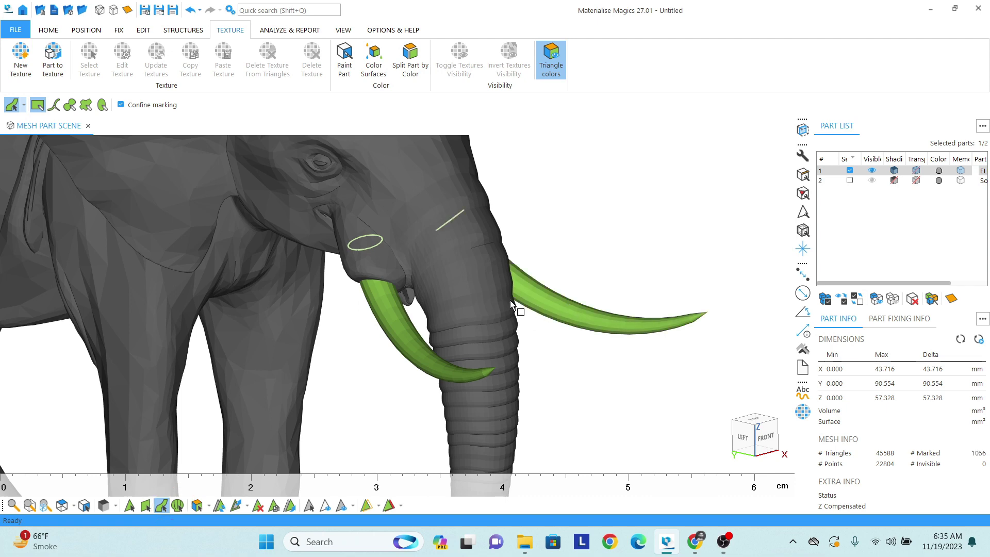
pyautogui.scroll(-5, 510, 300)
pyautogui.scroll(1, 450, 294)
pyautogui.scroll(2, 443, 287)
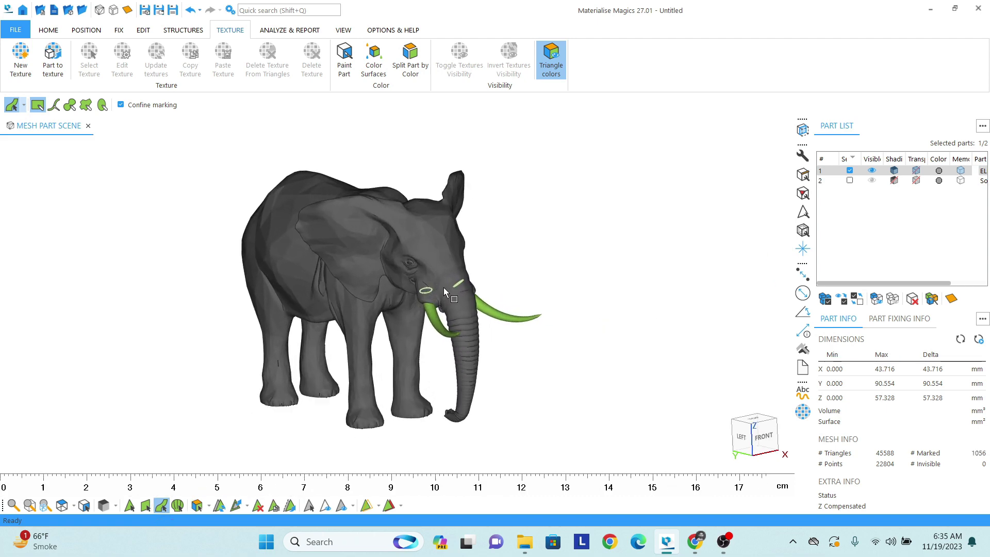
# Step: Colour the marked tusks with a custom pale cream tint mixed from white in Paint Part
pyautogui.click(344, 62)
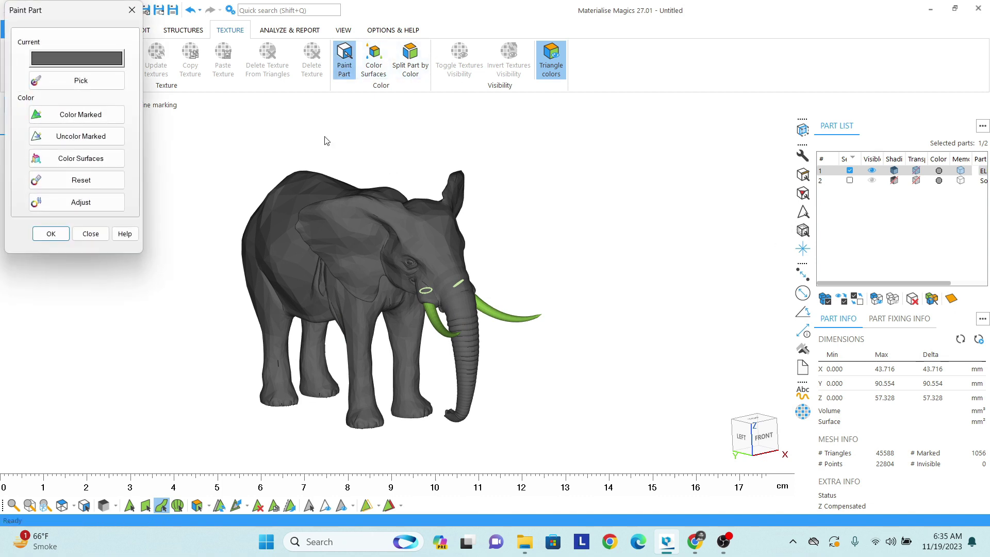
pyautogui.moveTo(65, 19); pyautogui.dragTo(664, 80)
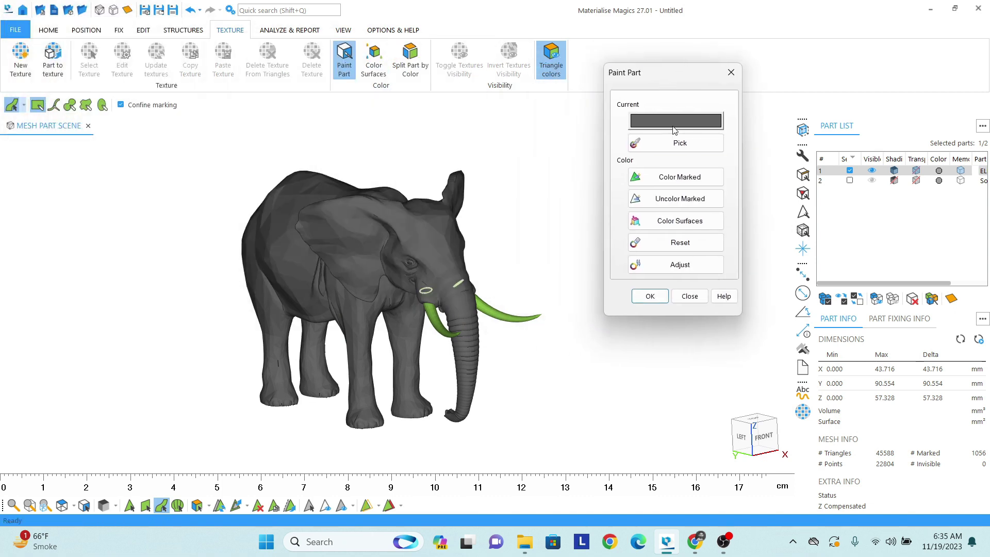
pyautogui.click(674, 121)
pyautogui.click(735, 196)
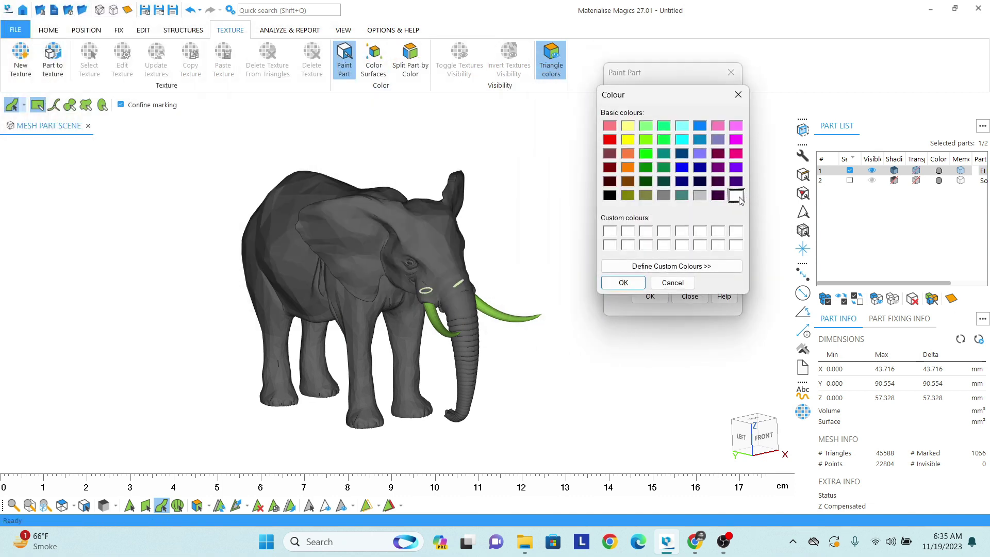
pyautogui.click(671, 266)
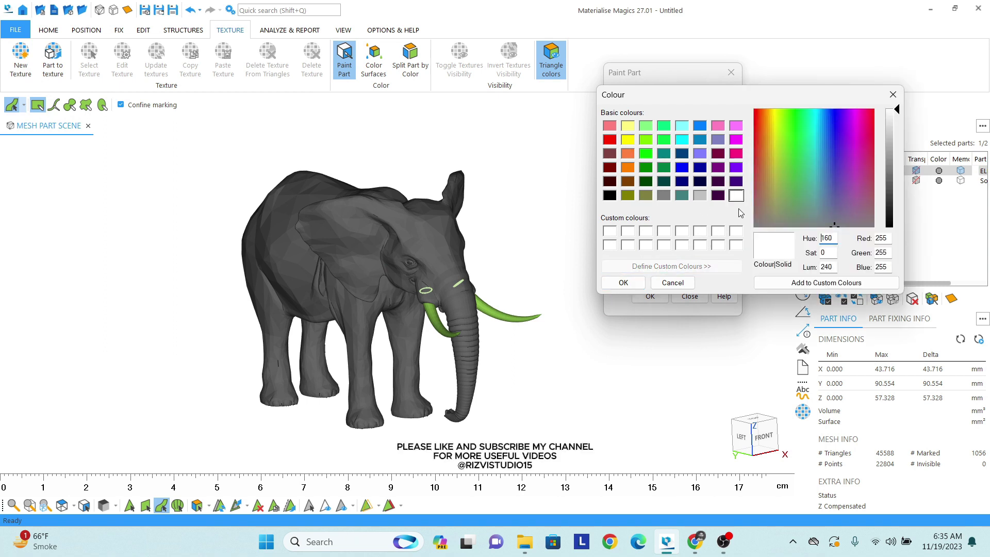
pyautogui.moveTo(790, 160); pyautogui.dragTo(778, 165)
pyautogui.click(896, 125)
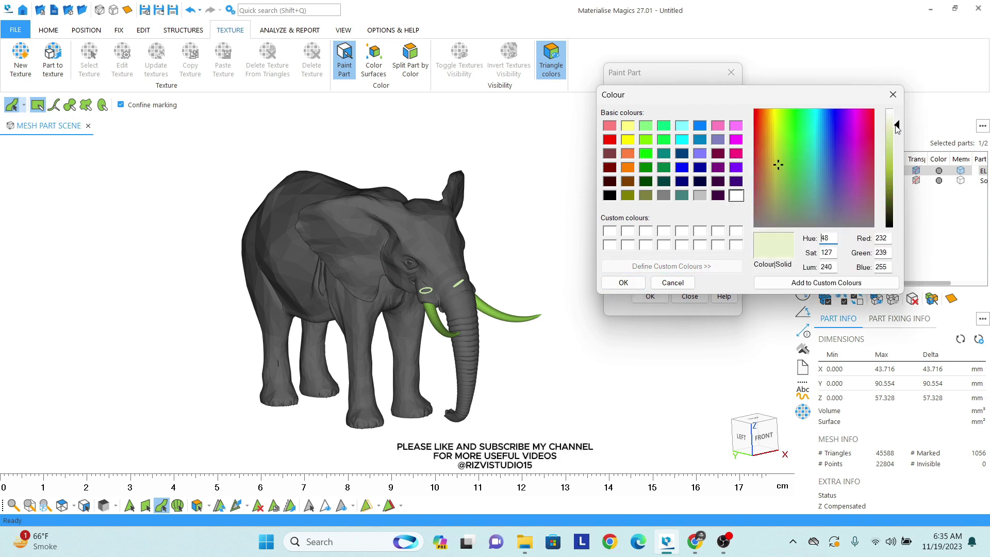
pyautogui.click(623, 282)
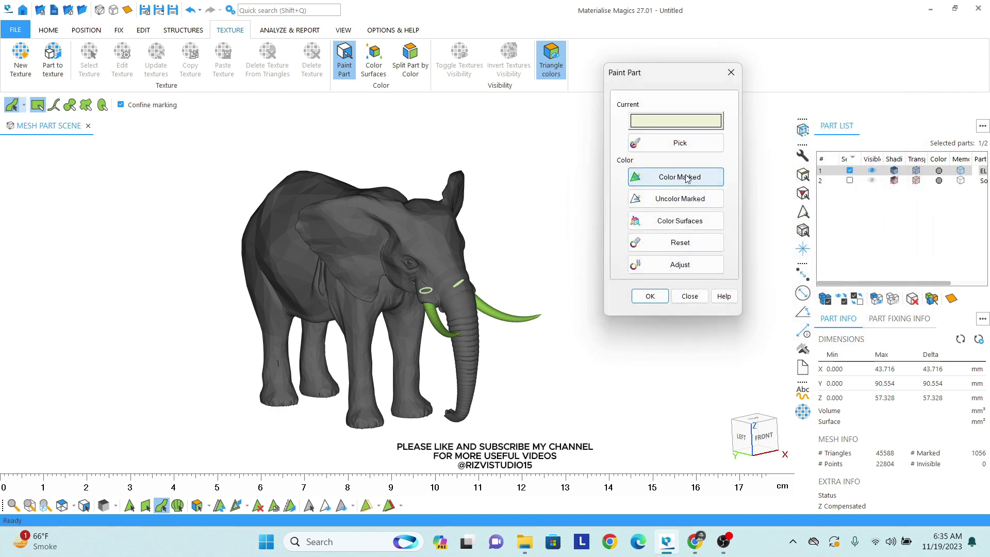
pyautogui.click(679, 177)
pyautogui.click(650, 296)
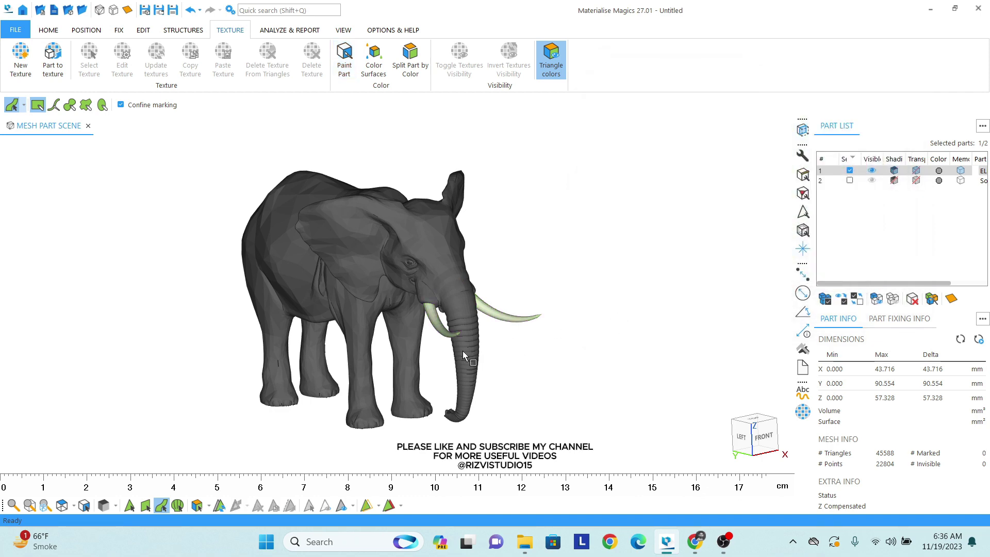
pyautogui.scroll(2, 397, 329)
pyautogui.scroll(1, 397, 330)
pyautogui.scroll(1, 397, 329)
pyautogui.scroll(-4, 398, 331)
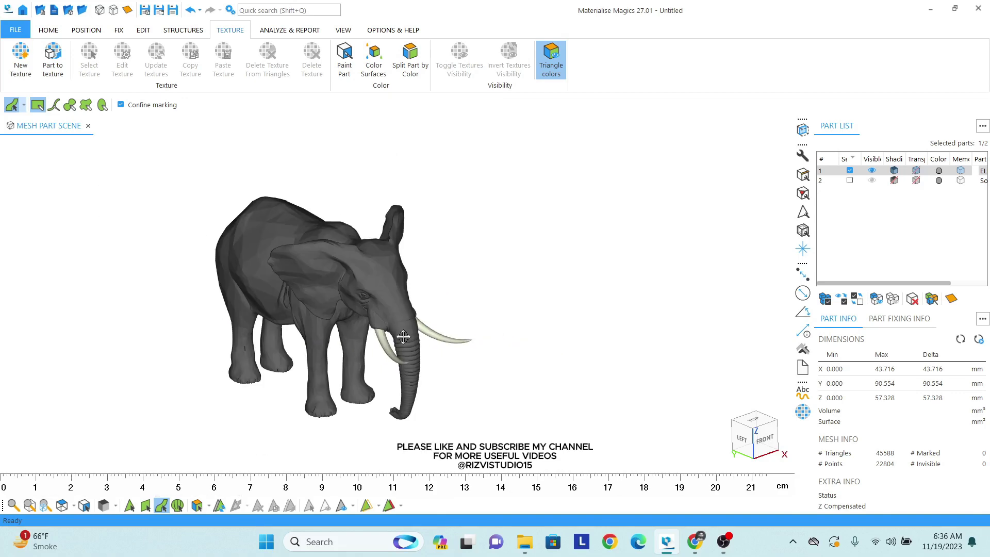
pyautogui.moveTo(397, 331)
pyautogui.mouseDown(button='right')
pyautogui.moveTo(386, 290)
pyautogui.moveTo(387, 310)
pyautogui.mouseUp(button='right')
pyautogui.scroll(1, 420, 274)
pyautogui.scroll(2, 410, 283)
pyautogui.scroll(1, 405, 288)
pyautogui.scroll(-2, 405, 288)
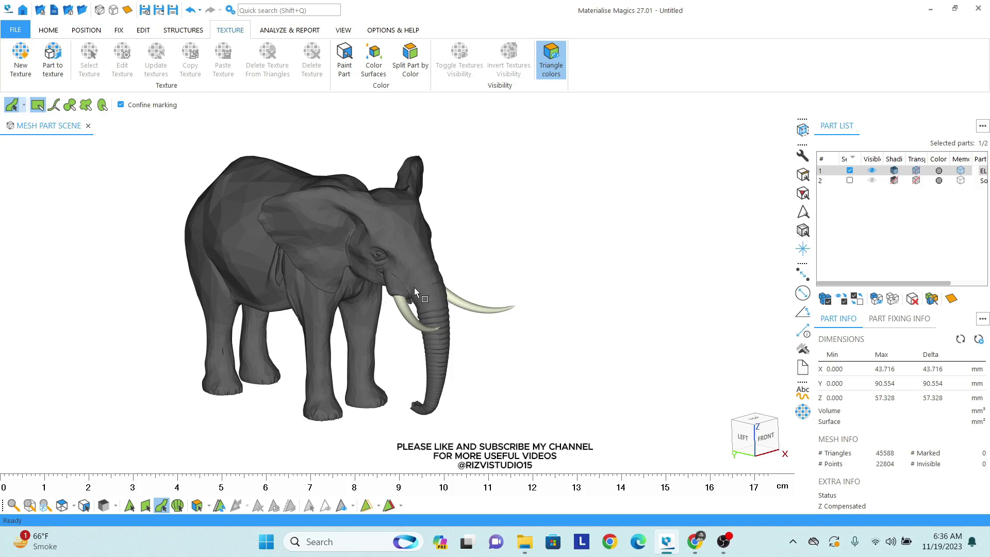